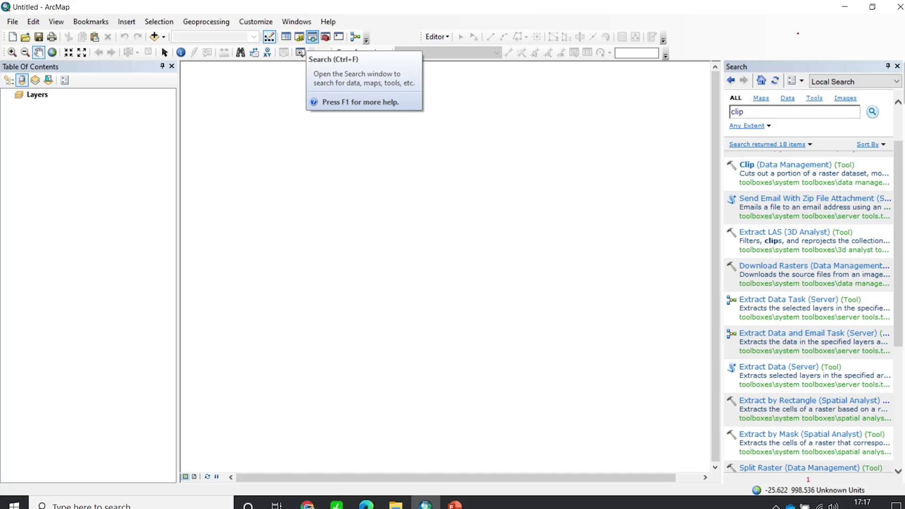
{"action": "left_click_drag", "start_coordinate": [796, 19], "coordinate": [811, 60]}
{"action": "left_click_drag", "start_coordinate": [775, 49], "coordinate": [810, 59]}
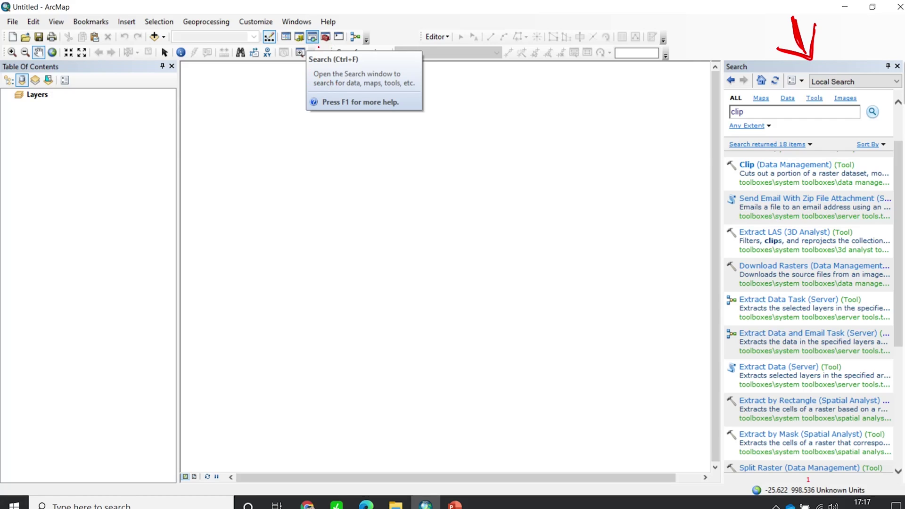
{"action": "mouse_move", "coordinate": [319, 47]}
{"action": "left_mouse_down"}
{"action": "mouse_move", "coordinate": [297, 19]}
{"action": "mouse_move", "coordinate": [323, 47]}
{"action": "mouse_move", "coordinate": [297, 33]}
{"action": "mouse_move", "coordinate": [313, 13]}
{"action": "left_mouse_up"}
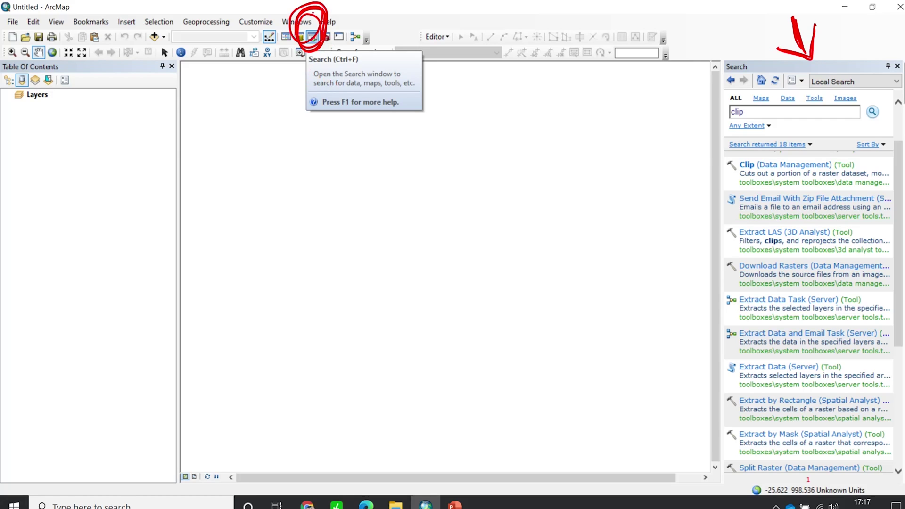
{"action": "mouse_move", "coordinate": [343, 66]}
{"action": "left_mouse_down"}
{"action": "mouse_move", "coordinate": [291, 70]}
{"action": "mouse_move", "coordinate": [353, 65]}
{"action": "left_mouse_up"}
{"action": "left_click_drag", "start_coordinate": [738, 8], "coordinate": [797, 18]}
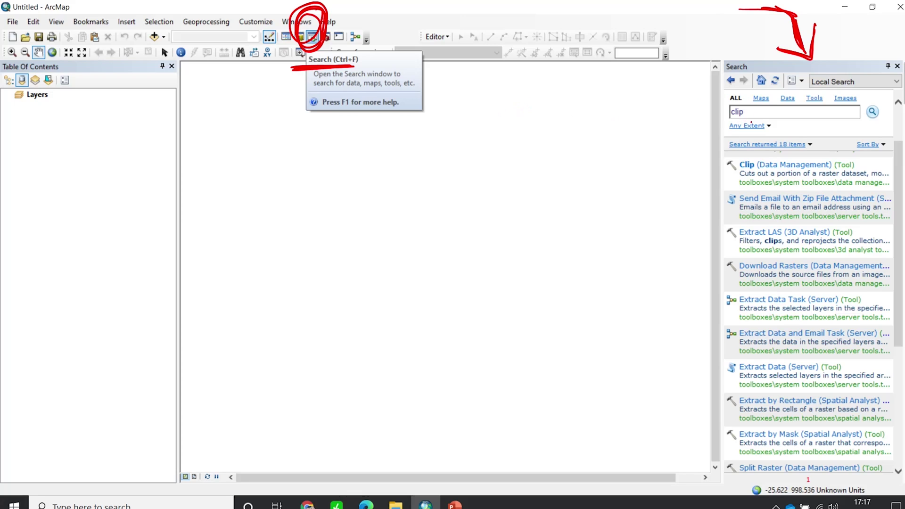
{"action": "mouse_move", "coordinate": [751, 122]}
{"action": "left_mouse_down"}
{"action": "mouse_move", "coordinate": [736, 97]}
{"action": "mouse_move", "coordinate": [750, 125]}
{"action": "mouse_move", "coordinate": [744, 98]}
{"action": "mouse_move", "coordinate": [713, 121]}
{"action": "mouse_move", "coordinate": [717, 102]}
{"action": "mouse_move", "coordinate": [731, 118]}
{"action": "left_mouse_up"}
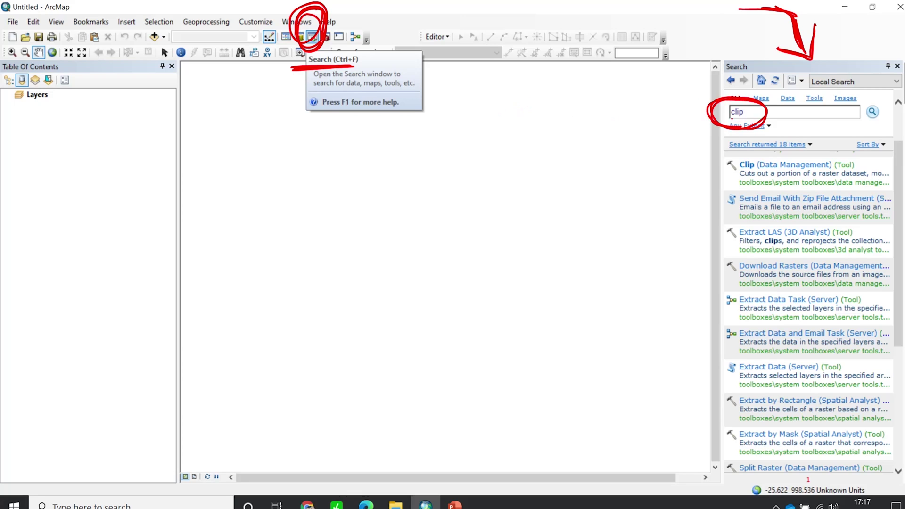
{"action": "mouse_move", "coordinate": [514, 108]}
{"action": "left_mouse_down"}
{"action": "mouse_move", "coordinate": [509, 141]}
{"action": "mouse_move", "coordinate": [578, 136]}
{"action": "mouse_move", "coordinate": [588, 114]}
{"action": "mouse_move", "coordinate": [589, 139]}
{"action": "left_mouse_up"}
{"action": "left_click_drag", "start_coordinate": [610, 119], "coordinate": [610, 137]}
{"action": "mouse_move", "coordinate": [605, 116]}
{"action": "left_mouse_down"}
{"action": "mouse_move", "coordinate": [609, 126]}
{"action": "mouse_move", "coordinate": [566, 152]}
{"action": "mouse_move", "coordinate": [513, 153]}
{"action": "left_mouse_up"}
{"action": "left_click_drag", "start_coordinate": [499, 161], "coordinate": [630, 157]}
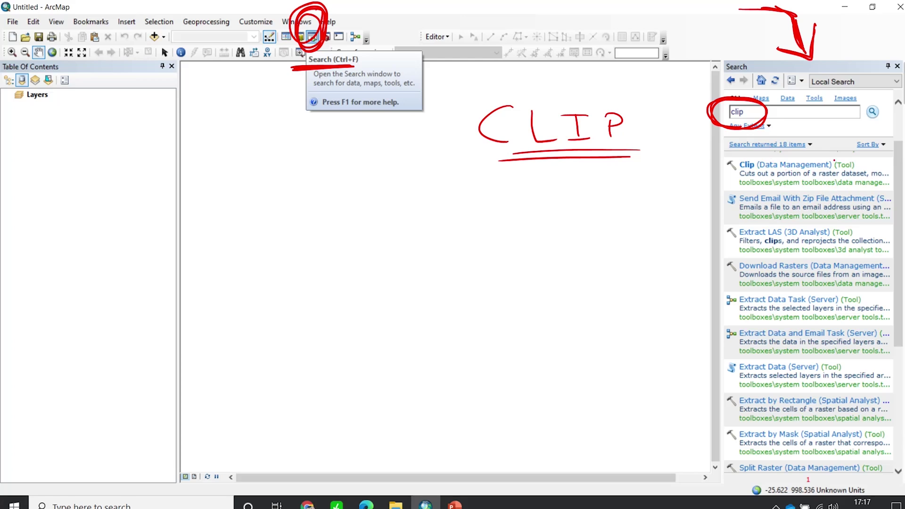
{"action": "mouse_move", "coordinate": [713, 151]}
{"action": "left_mouse_down"}
{"action": "mouse_move", "coordinate": [877, 162]}
{"action": "mouse_move", "coordinate": [789, 193]}
{"action": "mouse_move", "coordinate": [714, 151]}
{"action": "mouse_move", "coordinate": [878, 158]}
{"action": "left_mouse_up"}
{"action": "left_click_drag", "start_coordinate": [813, 173], "coordinate": [743, 174]}
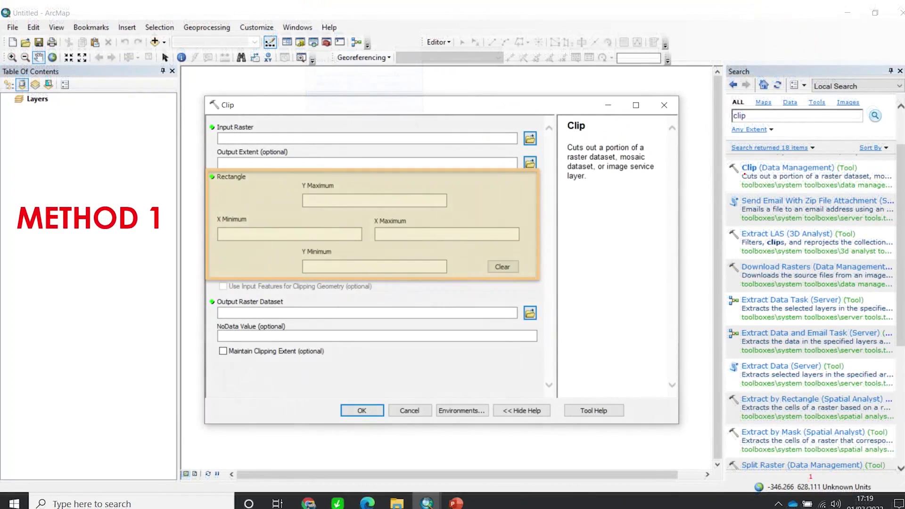
{"action": "left_click_drag", "start_coordinate": [683, 72], "coordinate": [662, 94]}
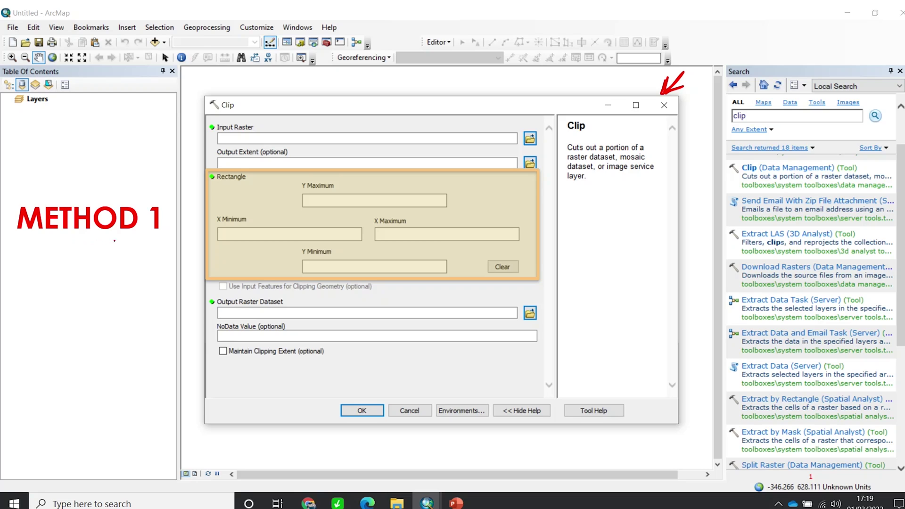
{"action": "mouse_move", "coordinate": [114, 241]}
{"action": "left_mouse_down"}
{"action": "mouse_move", "coordinate": [150, 239]}
{"action": "mouse_move", "coordinate": [18, 241]}
{"action": "left_mouse_up"}
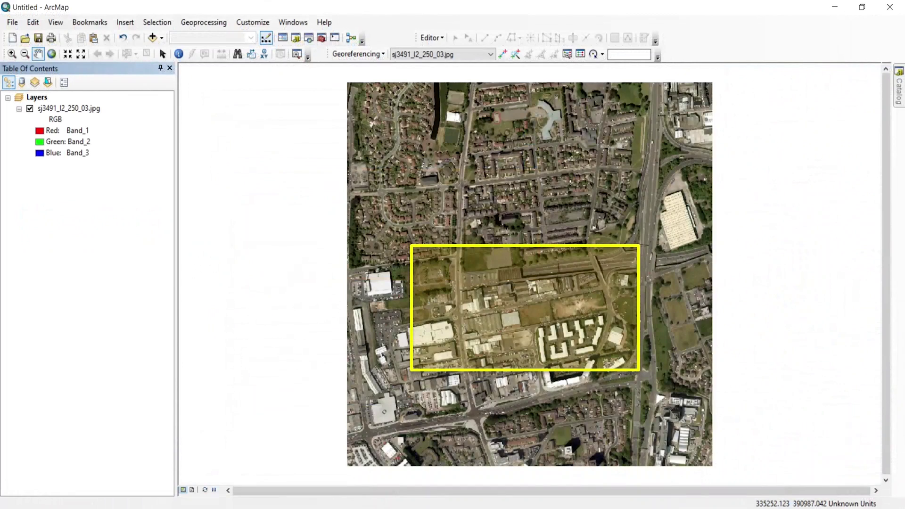
{"action": "mouse_move", "coordinate": [833, 73]}
{"action": "left_mouse_down"}
{"action": "mouse_move", "coordinate": [785, 92]}
{"action": "mouse_move", "coordinate": [810, 95]}
{"action": "left_mouse_up"}
{"action": "left_click_drag", "start_coordinate": [601, 368], "coordinate": [635, 355]}
{"action": "mouse_move", "coordinate": [586, 362]}
{"action": "left_mouse_down"}
{"action": "mouse_move", "coordinate": [636, 342]}
{"action": "mouse_move", "coordinate": [639, 330]}
{"action": "left_mouse_up"}
{"action": "left_click_drag", "start_coordinate": [548, 358], "coordinate": [634, 321]}
{"action": "left_click_drag", "start_coordinate": [527, 348], "coordinate": [628, 307]}
{"action": "left_click_drag", "start_coordinate": [503, 339], "coordinate": [621, 291]}
{"action": "left_click_drag", "start_coordinate": [476, 342], "coordinate": [604, 284]}
{"action": "left_click_drag", "start_coordinate": [417, 366], "coordinate": [402, 375]}
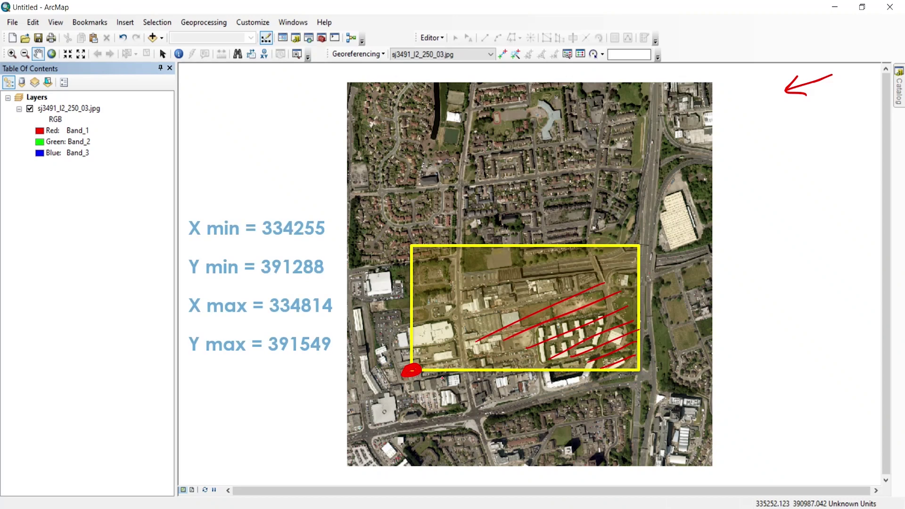
{"action": "left_click_drag", "start_coordinate": [639, 242], "coordinate": [640, 246]}
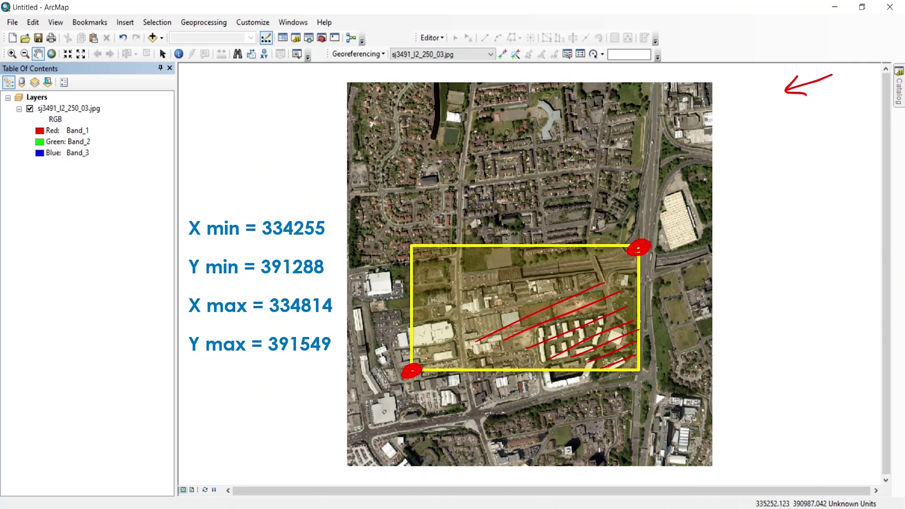
{"action": "left_click_drag", "start_coordinate": [247, 123], "coordinate": [254, 160]}
{"action": "mouse_move", "coordinate": [269, 121]}
{"action": "left_mouse_down"}
{"action": "mouse_move", "coordinate": [257, 162]}
{"action": "mouse_move", "coordinate": [213, 145]}
{"action": "left_mouse_up"}
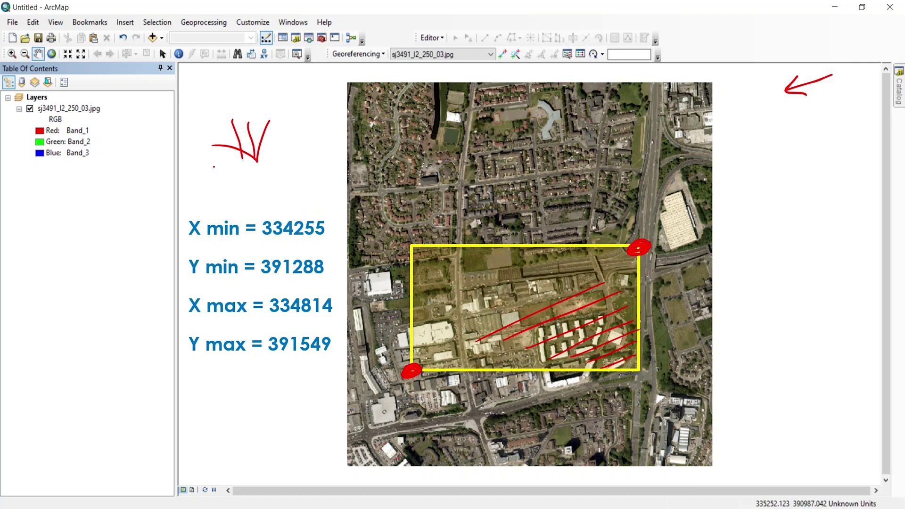
{"action": "right_click", "coordinate": [411, 376]}
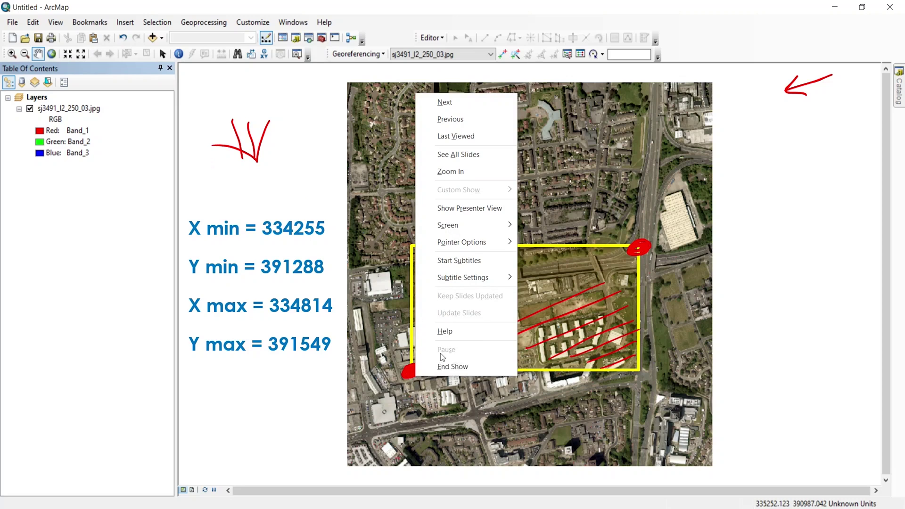
{"action": "left_click", "coordinate": [409, 391]}
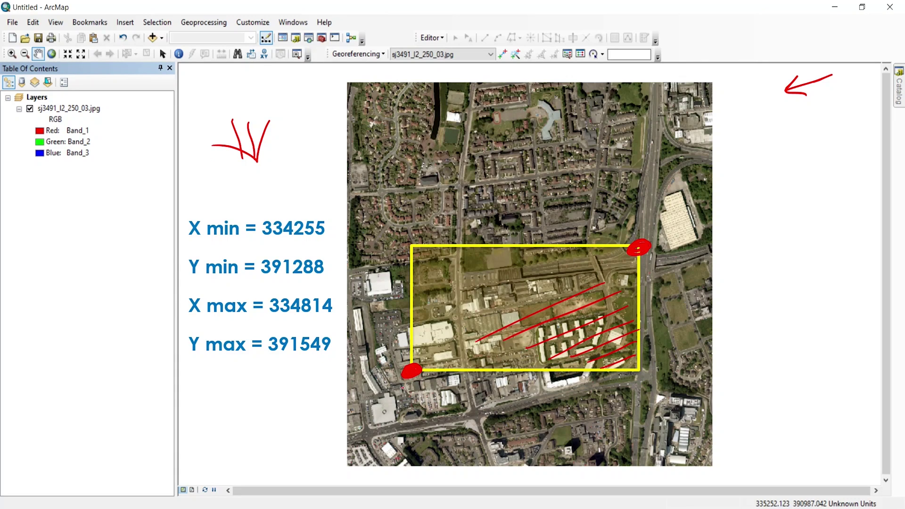
{"action": "mouse_move", "coordinate": [652, 373]}
{"action": "left_mouse_down"}
{"action": "mouse_move", "coordinate": [795, 371]}
{"action": "mouse_move", "coordinate": [779, 359]}
{"action": "mouse_move", "coordinate": [778, 384]}
{"action": "left_mouse_up"}
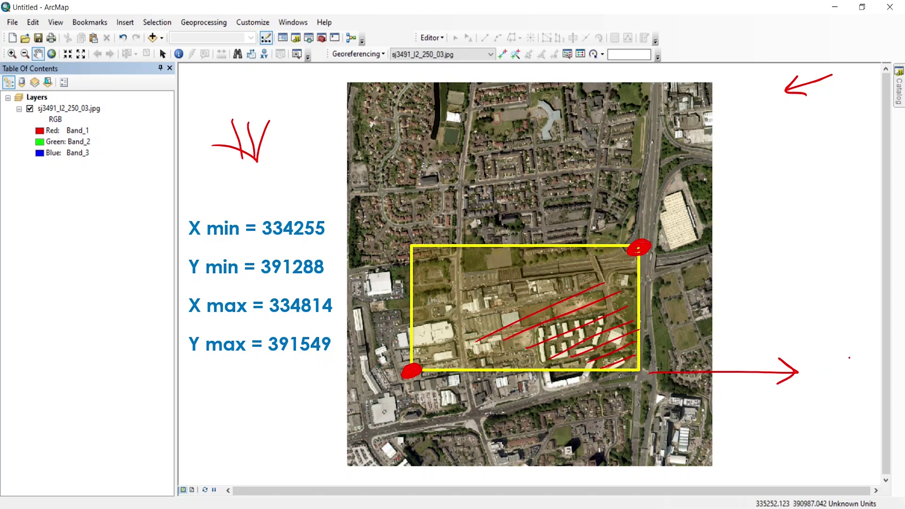
{"action": "left_click_drag", "start_coordinate": [849, 358], "coordinate": [822, 389]}
{"action": "left_click_drag", "start_coordinate": [818, 358], "coordinate": [860, 399]}
{"action": "mouse_move", "coordinate": [411, 237]}
{"action": "left_mouse_down"}
{"action": "mouse_move", "coordinate": [409, 96]}
{"action": "mouse_move", "coordinate": [397, 80]}
{"action": "mouse_move", "coordinate": [419, 81]}
{"action": "left_mouse_up"}
{"action": "left_click_drag", "start_coordinate": [430, 67], "coordinate": [433, 98]}
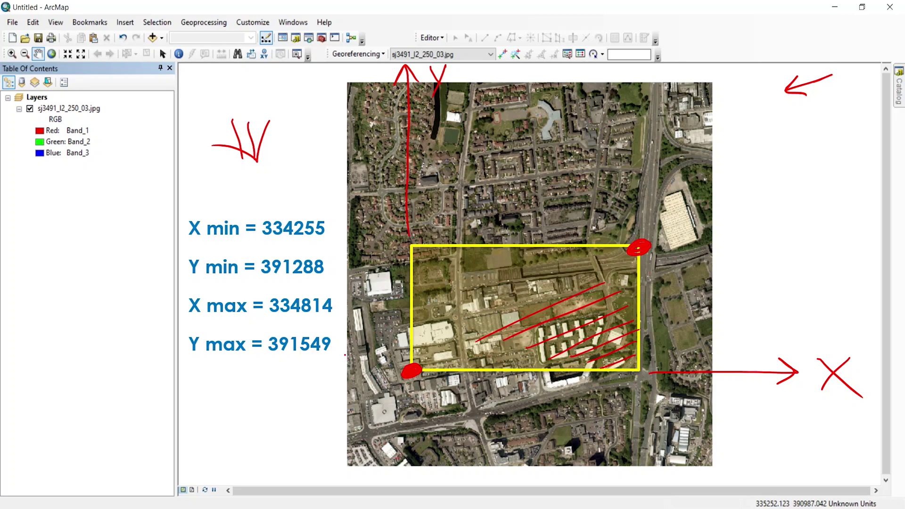
{"action": "mouse_move", "coordinate": [207, 251]}
{"action": "left_mouse_down"}
{"action": "mouse_move", "coordinate": [319, 243]}
{"action": "mouse_move", "coordinate": [243, 245]}
{"action": "left_mouse_up"}
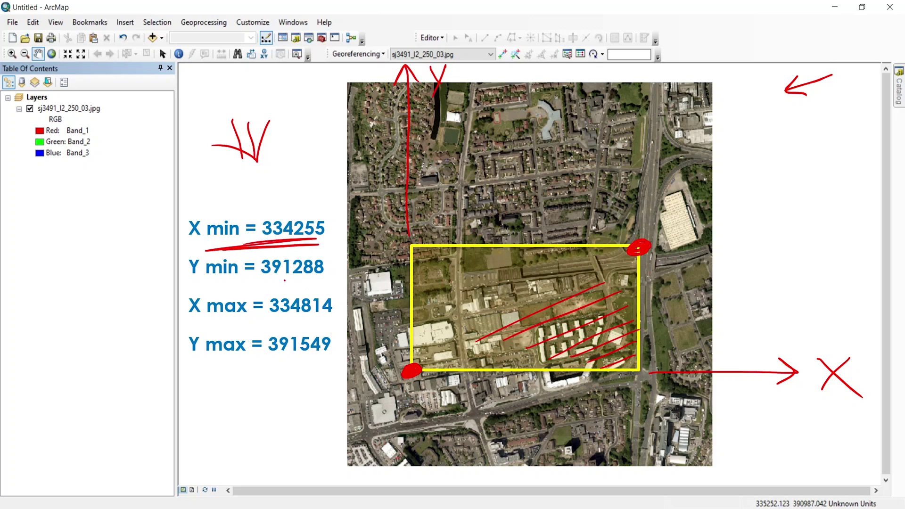
{"action": "mouse_move", "coordinate": [210, 286]}
{"action": "left_mouse_down"}
{"action": "mouse_move", "coordinate": [308, 277]}
{"action": "mouse_move", "coordinate": [205, 286]}
{"action": "left_mouse_up"}
{"action": "mouse_move", "coordinate": [408, 392]}
{"action": "left_mouse_down"}
{"action": "mouse_move", "coordinate": [413, 405]}
{"action": "mouse_move", "coordinate": [388, 405]}
{"action": "mouse_move", "coordinate": [436, 398]}
{"action": "mouse_move", "coordinate": [409, 383]}
{"action": "left_mouse_up"}
{"action": "mouse_move", "coordinate": [213, 199]}
{"action": "left_mouse_down"}
{"action": "mouse_move", "coordinate": [175, 238]}
{"action": "mouse_move", "coordinate": [218, 286]}
{"action": "left_mouse_up"}
{"action": "left_click_drag", "start_coordinate": [131, 236], "coordinate": [134, 259]}
{"action": "left_click_drag", "start_coordinate": [137, 216], "coordinate": [141, 221]}
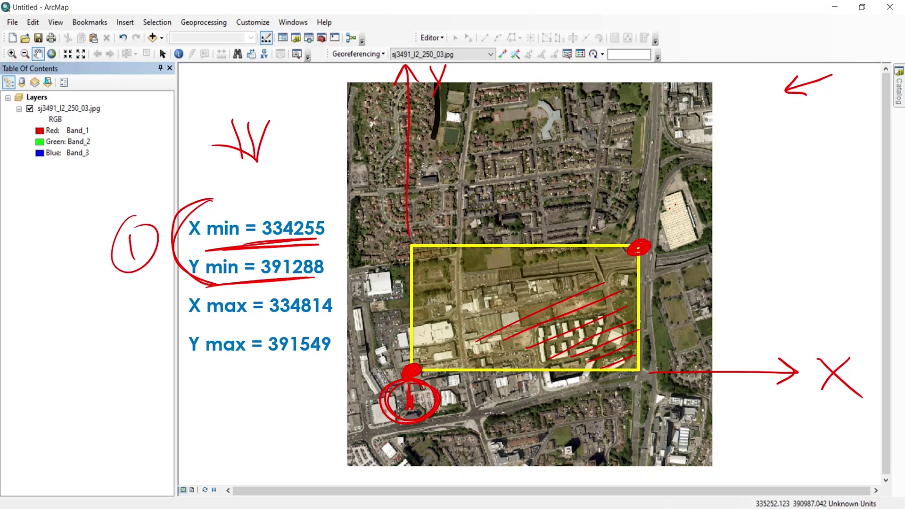
{"action": "left_click_drag", "start_coordinate": [665, 207], "coordinate": [680, 226]}
{"action": "mouse_move", "coordinate": [678, 190]}
{"action": "left_mouse_down"}
{"action": "mouse_move", "coordinate": [662, 193]}
{"action": "mouse_move", "coordinate": [681, 194]}
{"action": "left_mouse_up"}
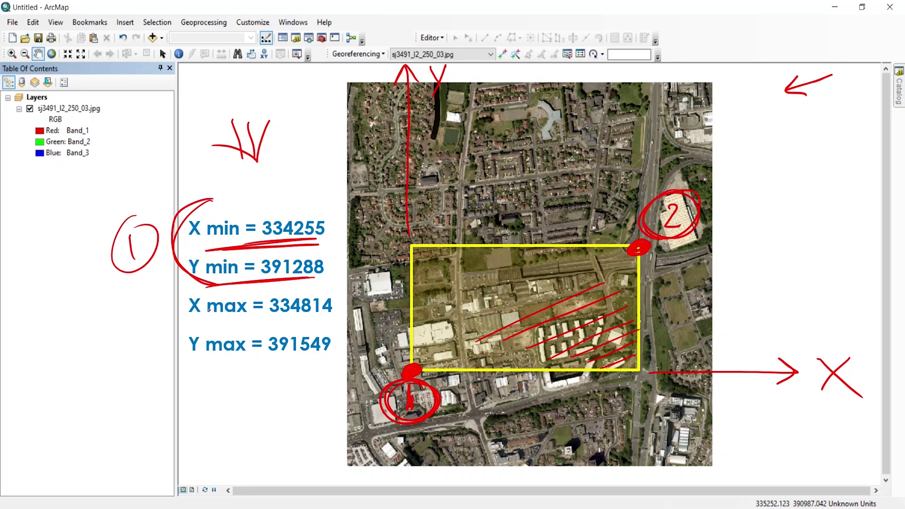
{"action": "mouse_move", "coordinate": [194, 280]}
{"action": "left_mouse_down"}
{"action": "mouse_move", "coordinate": [185, 344]}
{"action": "mouse_move", "coordinate": [204, 362]}
{"action": "left_mouse_up"}
{"action": "mouse_move", "coordinate": [191, 278]}
{"action": "left_mouse_down"}
{"action": "mouse_move", "coordinate": [182, 326]}
{"action": "mouse_move", "coordinate": [205, 349]}
{"action": "left_mouse_up"}
{"action": "left_click_drag", "start_coordinate": [118, 318], "coordinate": [133, 338]}
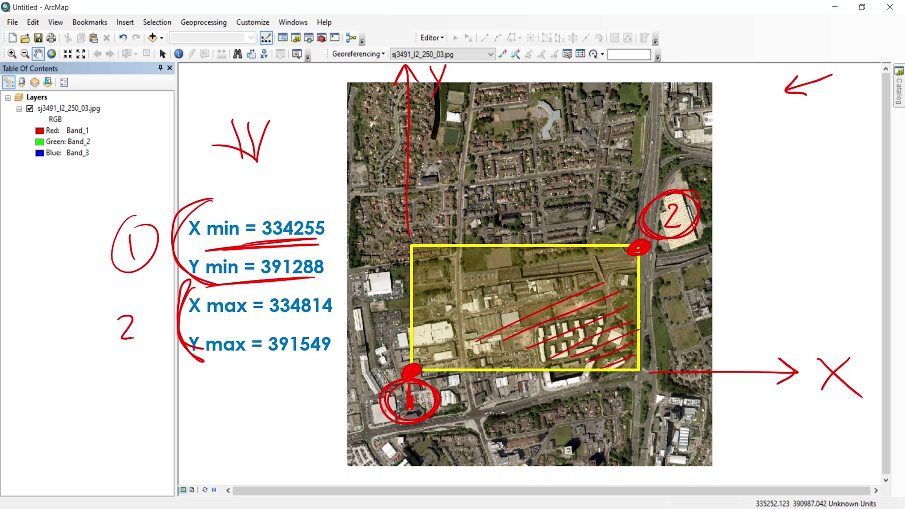
{"action": "mouse_move", "coordinate": [141, 296]}
{"action": "left_mouse_down"}
{"action": "mouse_move", "coordinate": [132, 357]}
{"action": "mouse_move", "coordinate": [144, 297]}
{"action": "left_mouse_up"}
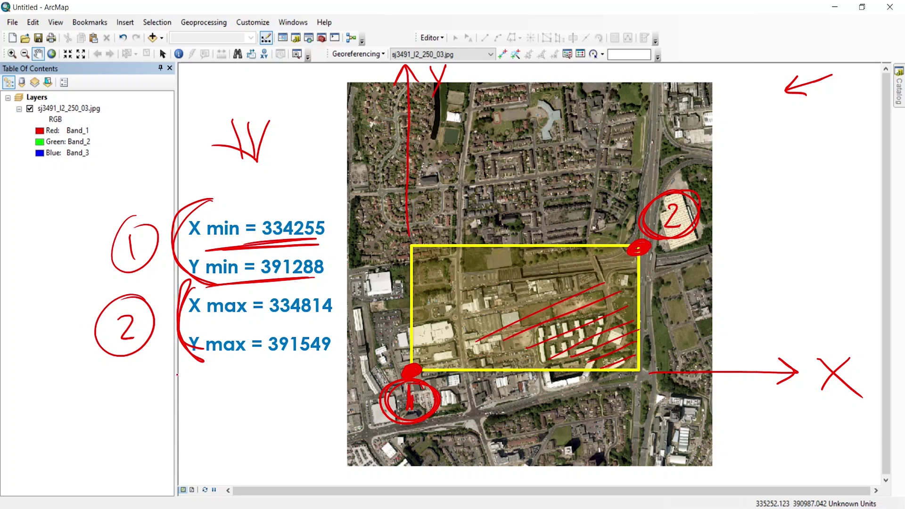
{"action": "left_click_drag", "start_coordinate": [255, 321], "coordinate": [334, 317]}
{"action": "left_click_drag", "start_coordinate": [245, 362], "coordinate": [330, 355]}
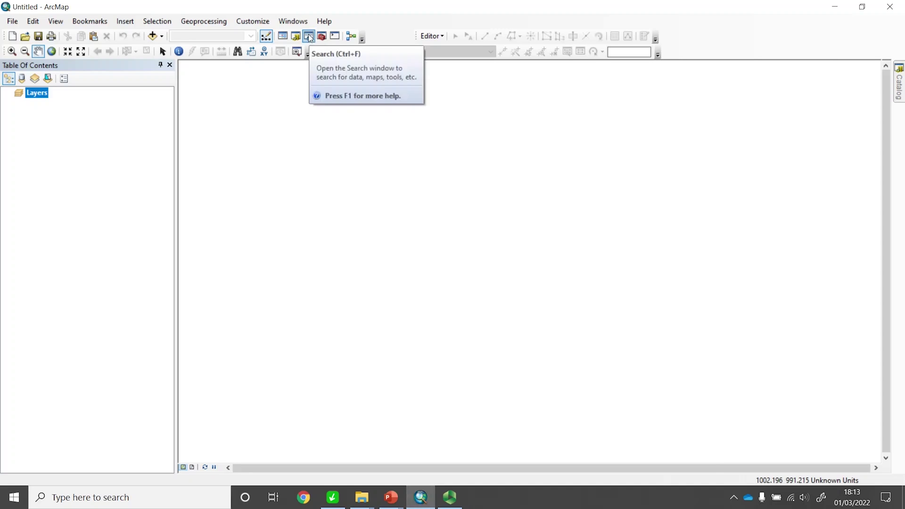
- Search for "clip" in the Search window, view the Clip (Data Management) tool dialog and close it
{"action": "left_click", "coordinate": [298, 52]}
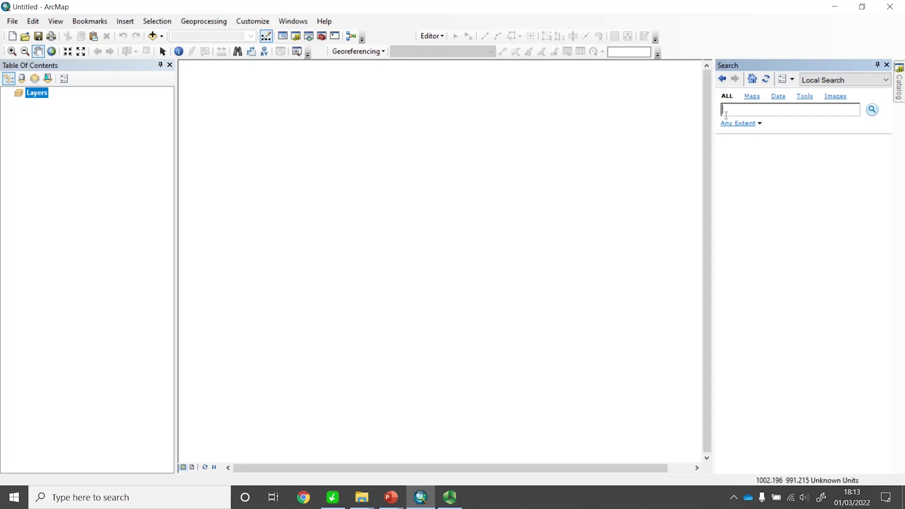
{"action": "type", "text": "clip"}
{"action": "key", "text": "Return"}
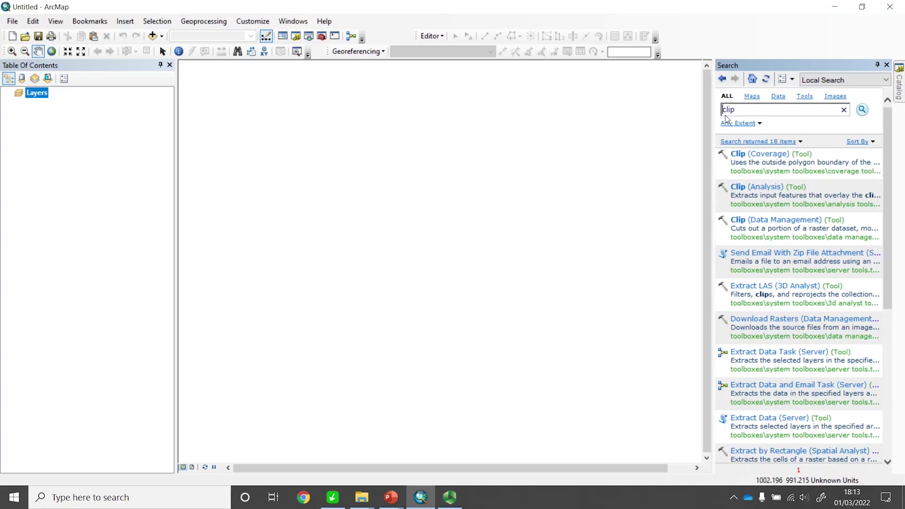
{"action": "left_click", "coordinate": [782, 225]}
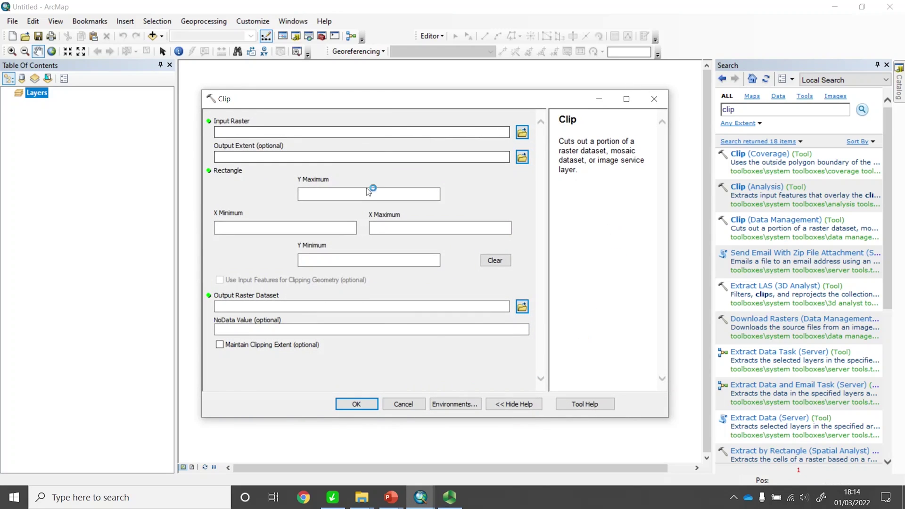
{"action": "left_click", "coordinate": [656, 100]}
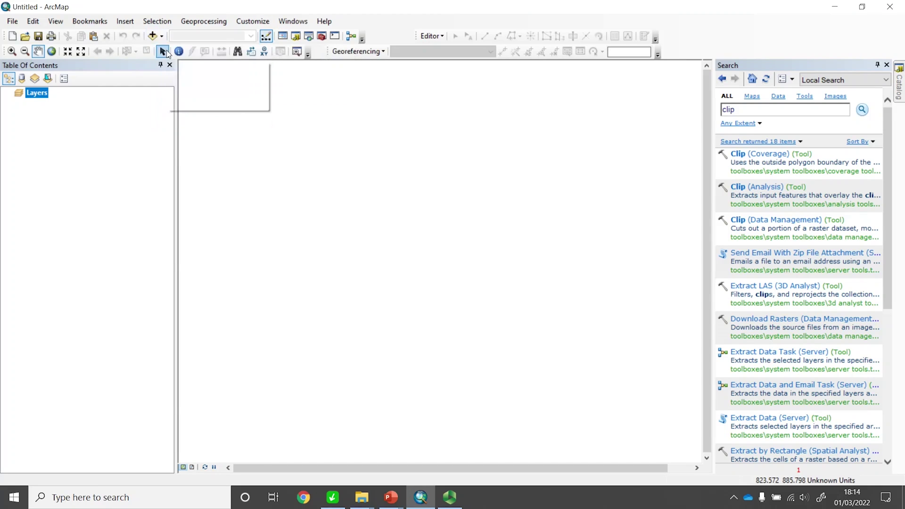
- Add the raster sj3491_l2_250_03.jpg from the sj folder to the map, accepting the missing spatial reference
{"action": "left_click", "coordinate": [152, 36]}
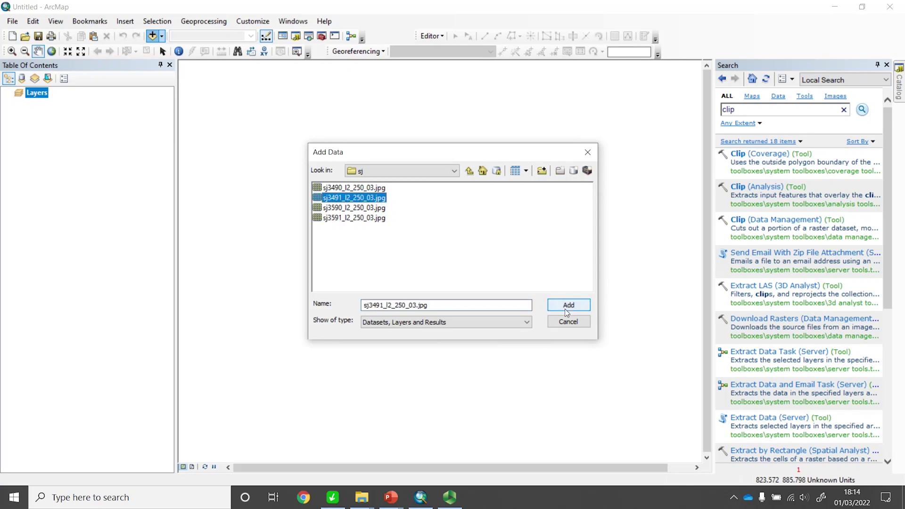
{"action": "left_click", "coordinate": [569, 305]}
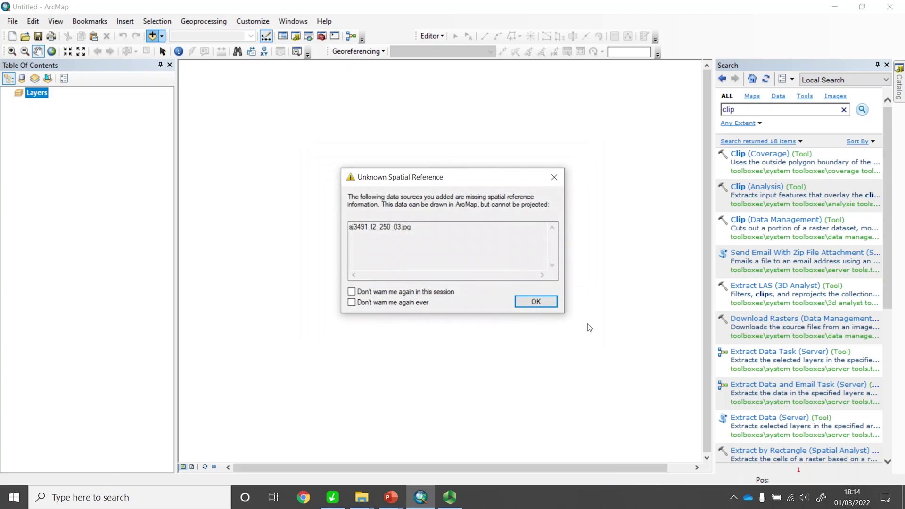
{"action": "left_click", "coordinate": [533, 302]}
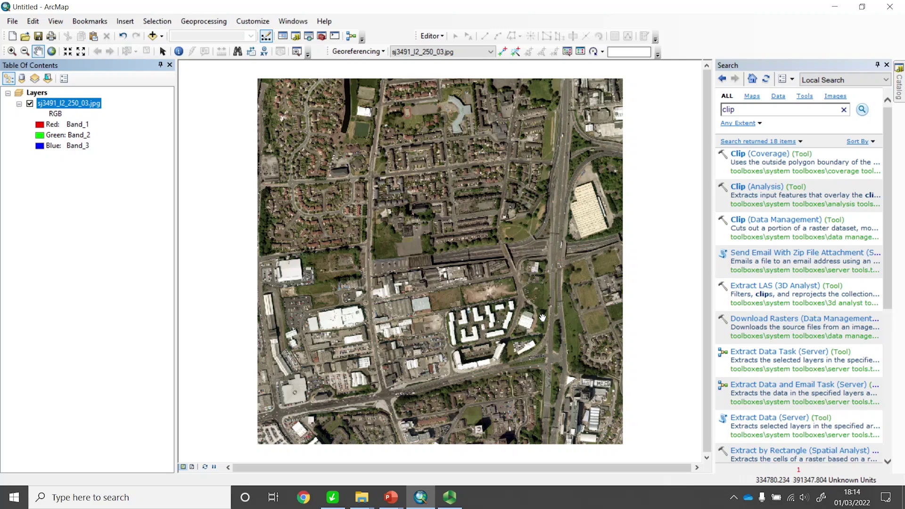
- Start the Clip (Data Management) tool with sj3491_l2_250_03.jpg as the input raster, allowing the ActiveX interaction
{"action": "left_click", "coordinate": [764, 223]}
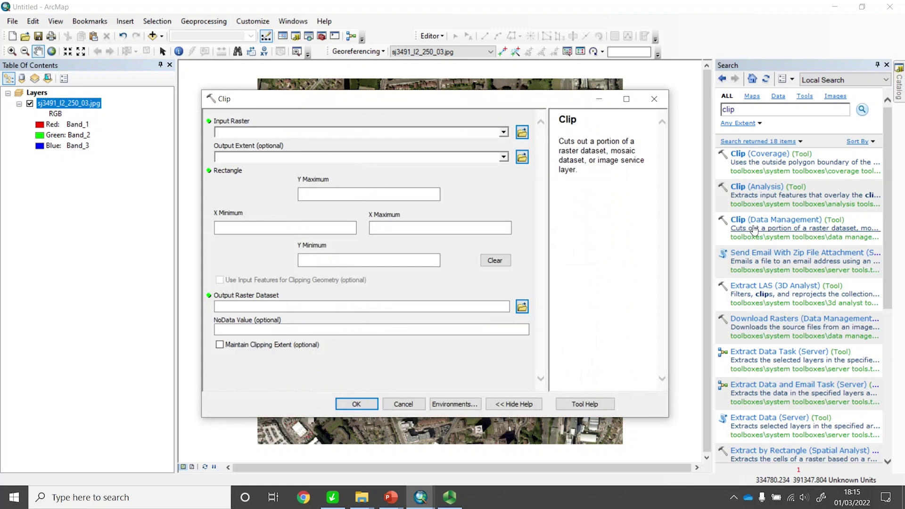
{"action": "left_click", "coordinate": [502, 135]}
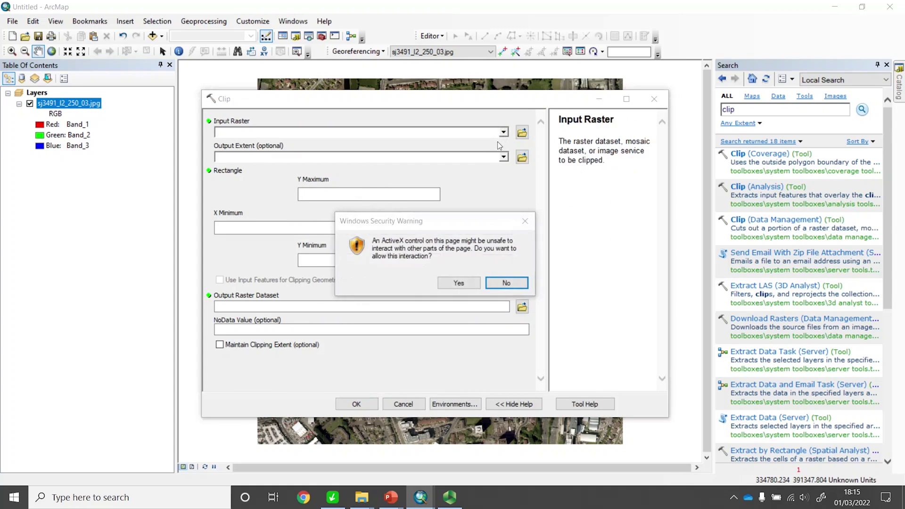
{"action": "left_click", "coordinate": [457, 285]}
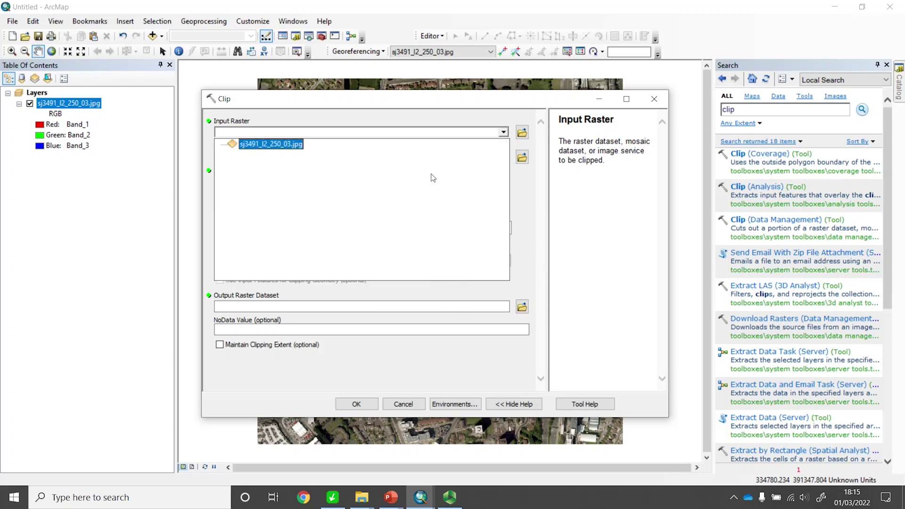
{"action": "left_click", "coordinate": [268, 156]}
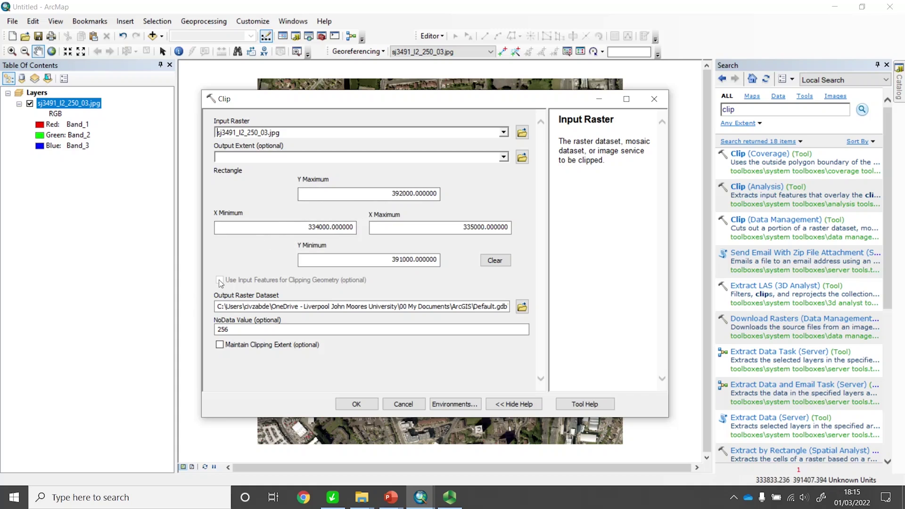
- Set the clip rectangle to X 334255 to 334814 and Y 391288 to 391549, and run the clip
{"action": "double_click", "coordinate": [427, 194]}
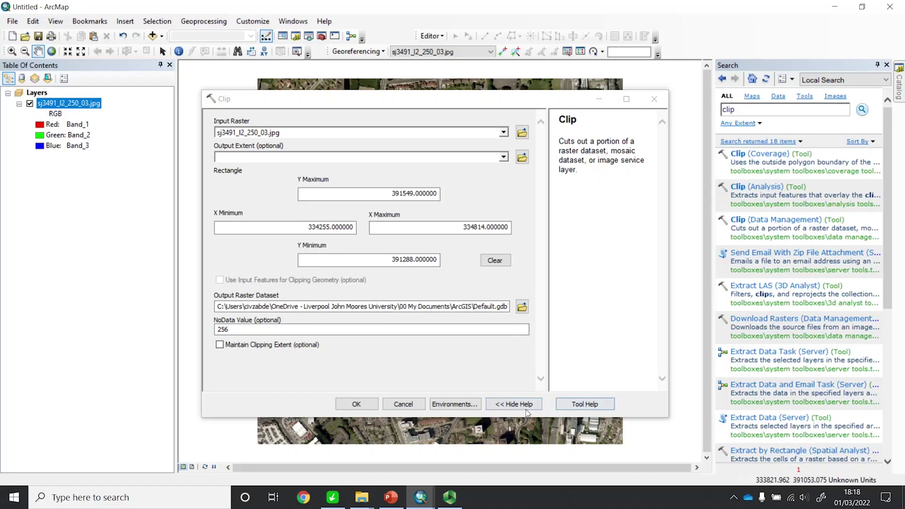
{"action": "left_click", "coordinate": [356, 405]}
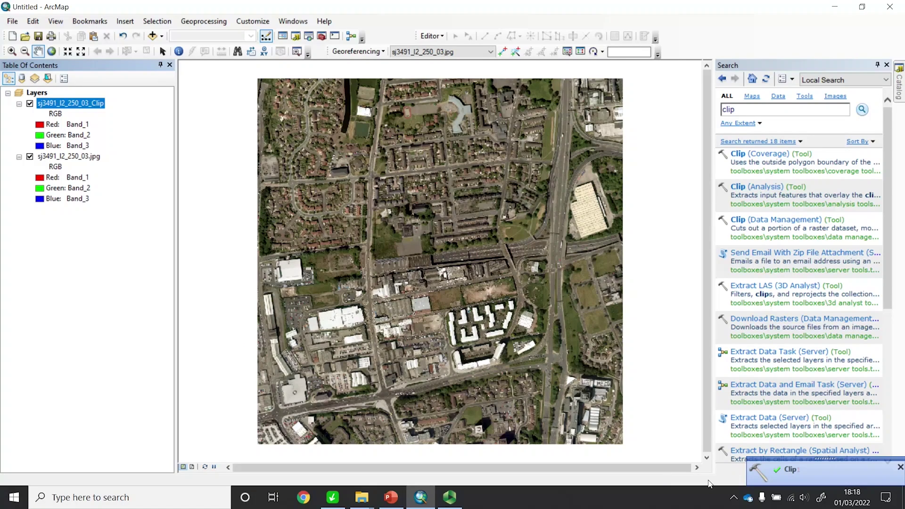
- Hide the original sj3491_l2_250_03.jpg layer and collapse the legend of the clipped raster layer
{"action": "left_click", "coordinate": [30, 156]}
{"action": "left_click", "coordinate": [18, 103]}
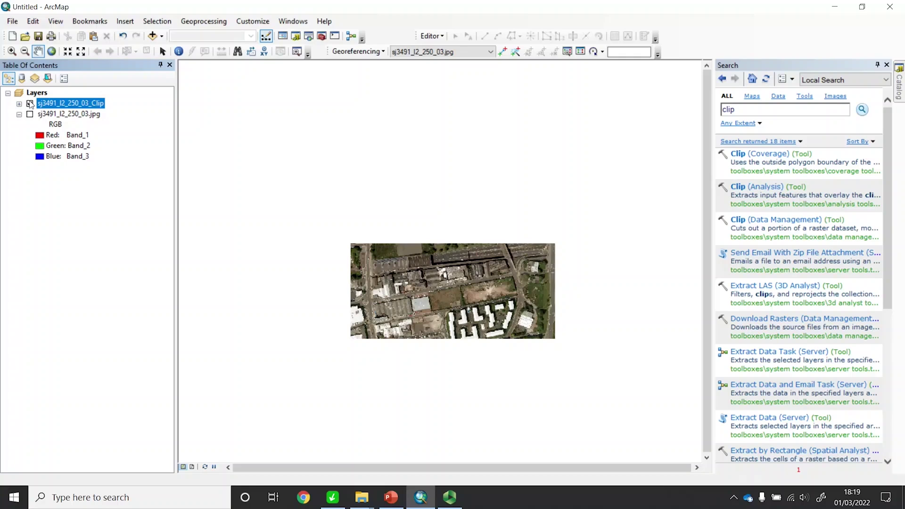
- Toggle the visibility of the clipped layer and the original sj3491_l2_250_03.jpg layer to compare their extents
{"action": "left_click", "coordinate": [29, 104]}
{"action": "left_click", "coordinate": [30, 115]}
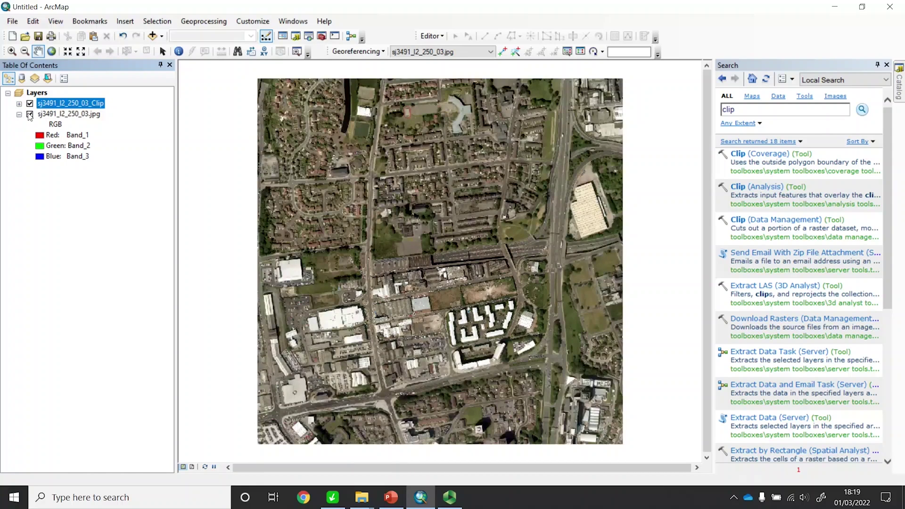
{"action": "left_click", "coordinate": [29, 114]}
{"action": "left_click", "coordinate": [29, 114]}
{"action": "left_click", "coordinate": [29, 114]}
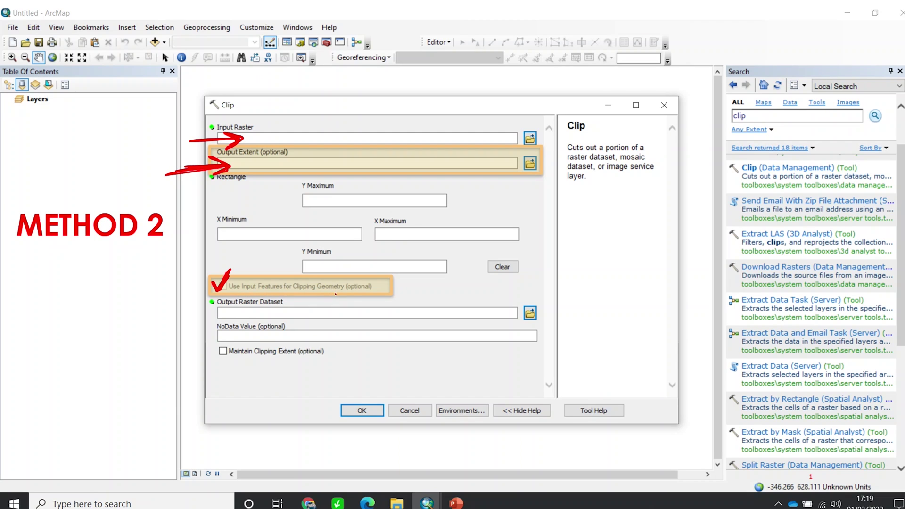
{"action": "mouse_move", "coordinate": [196, 289]}
{"action": "left_mouse_down"}
{"action": "mouse_move", "coordinate": [177, 244]}
{"action": "mouse_move", "coordinate": [205, 192]}
{"action": "mouse_move", "coordinate": [196, 192]}
{"action": "mouse_move", "coordinate": [199, 213]}
{"action": "left_mouse_up"}
{"action": "left_click_drag", "start_coordinate": [256, 164], "coordinate": [311, 162]}
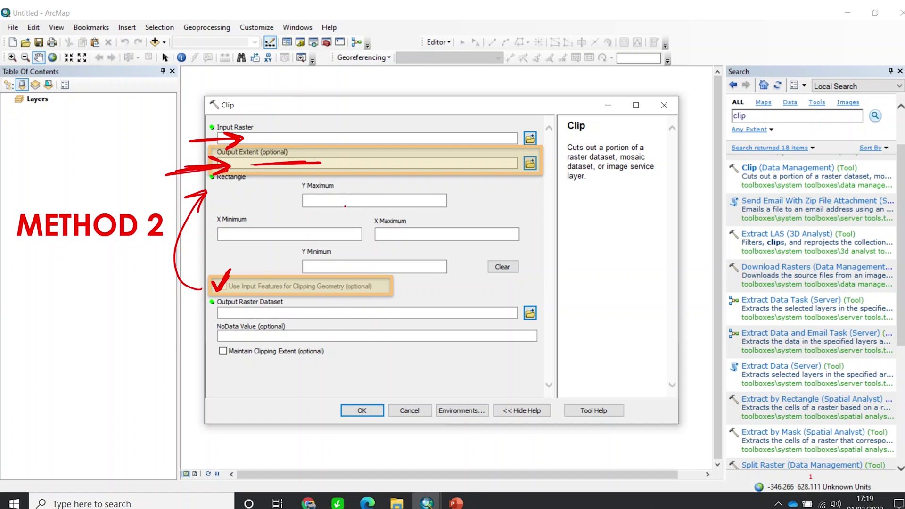
{"action": "left_click_drag", "start_coordinate": [370, 187], "coordinate": [382, 211]}
{"action": "mouse_move", "coordinate": [447, 218]}
{"action": "left_mouse_down"}
{"action": "mouse_move", "coordinate": [428, 246]}
{"action": "mouse_move", "coordinate": [461, 243]}
{"action": "left_mouse_up"}
{"action": "left_click_drag", "start_coordinate": [296, 222], "coordinate": [317, 239]}
{"action": "left_click_drag", "start_coordinate": [372, 254], "coordinate": [385, 266]}
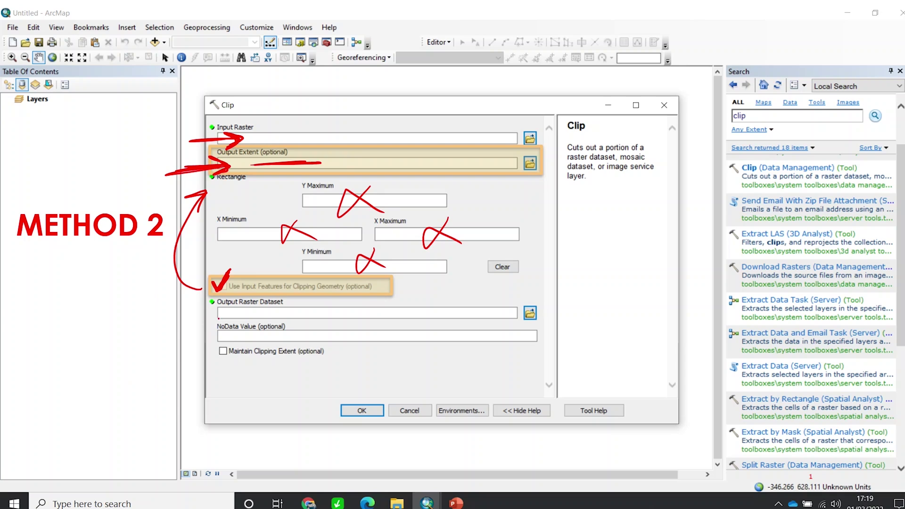
{"action": "mouse_move", "coordinate": [185, 318]}
{"action": "left_mouse_down"}
{"action": "mouse_move", "coordinate": [226, 314]}
{"action": "mouse_move", "coordinate": [214, 326]}
{"action": "left_mouse_up"}
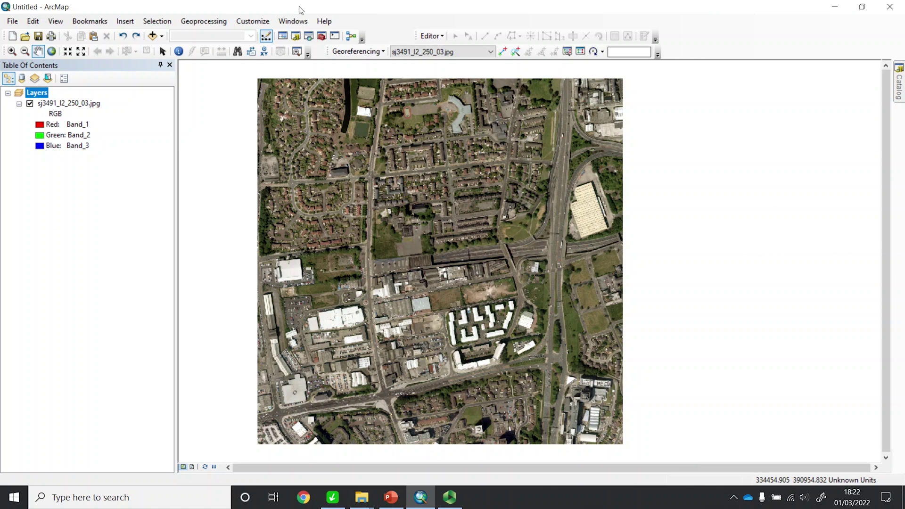
- Create a polygon shapefile named SA in the connected folder with an unknown coordinate system, accepting the missing spatial reference
{"action": "left_click", "coordinate": [899, 82]}
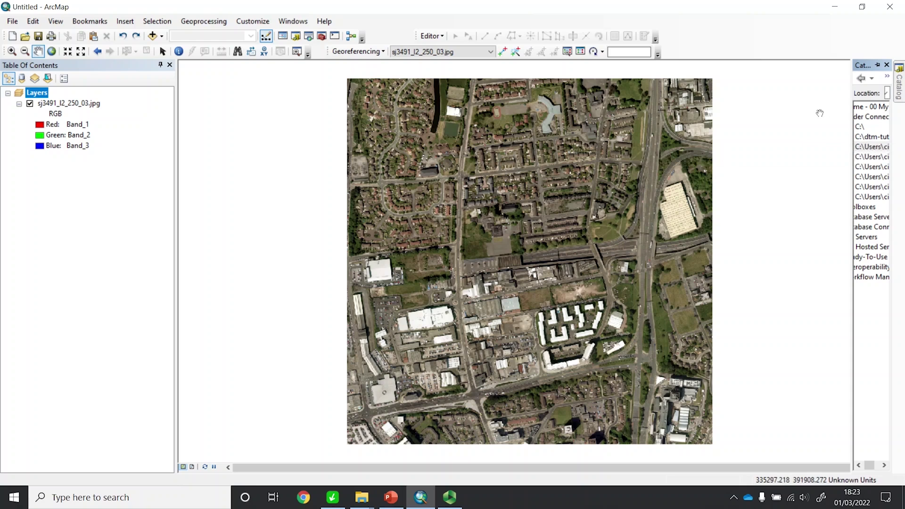
{"action": "right_click", "coordinate": [860, 149]}
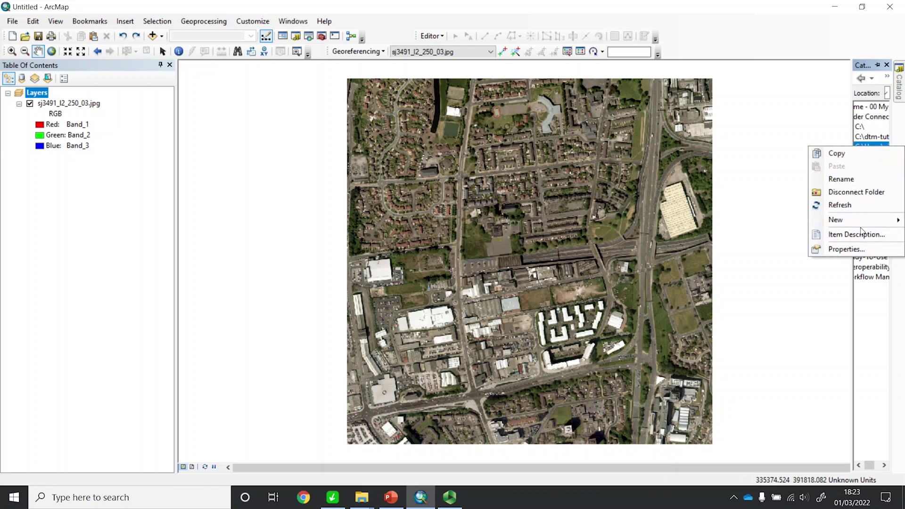
{"action": "mouse_move", "coordinate": [858, 225]}
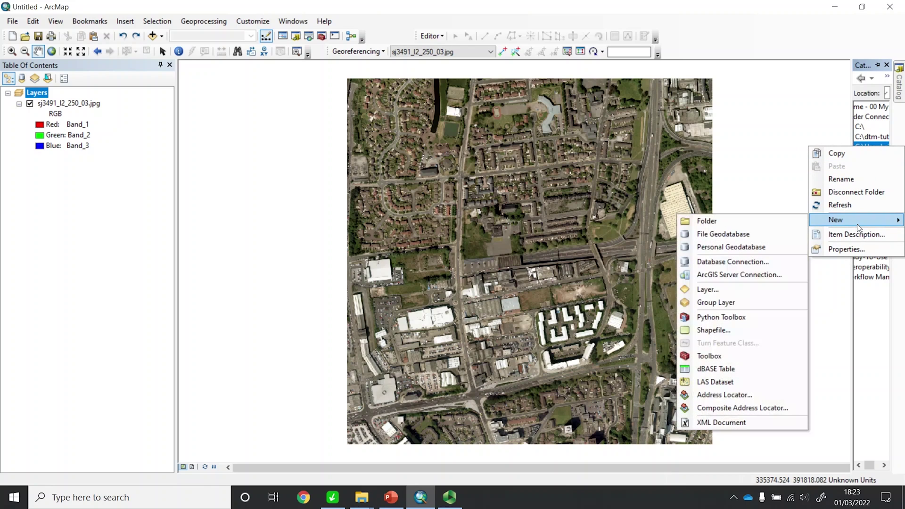
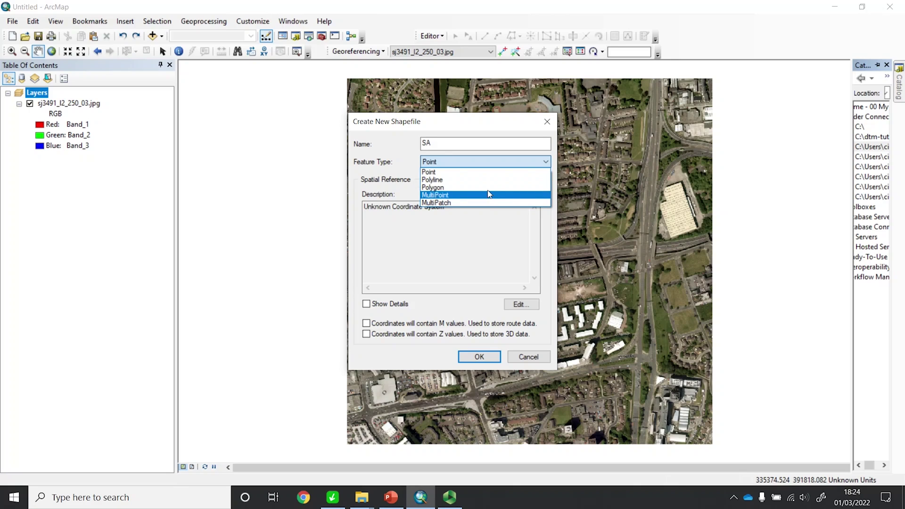
{"action": "left_click", "coordinate": [487, 188]}
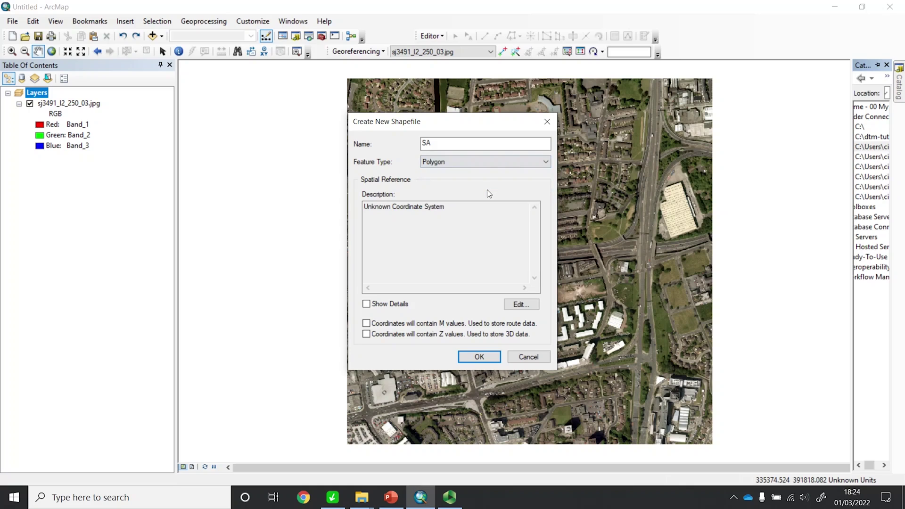
{"action": "left_click", "coordinate": [468, 357]}
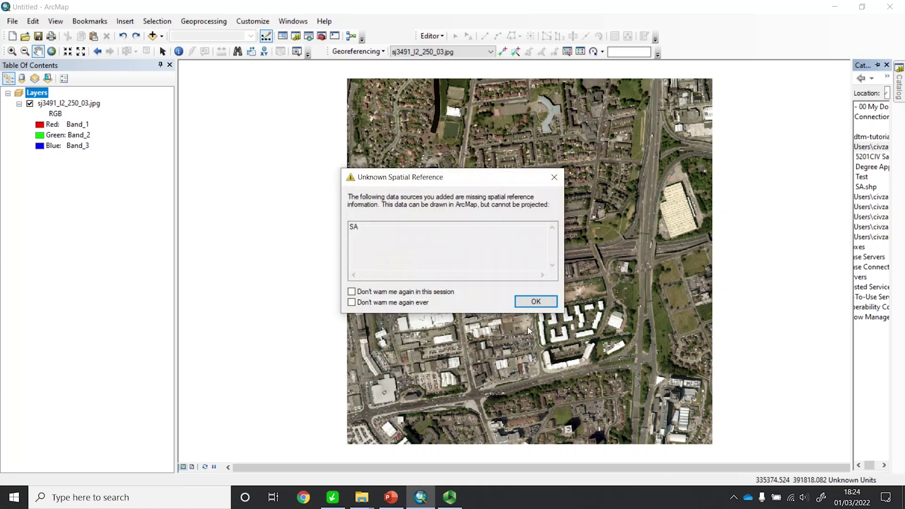
{"action": "left_click", "coordinate": [534, 302]}
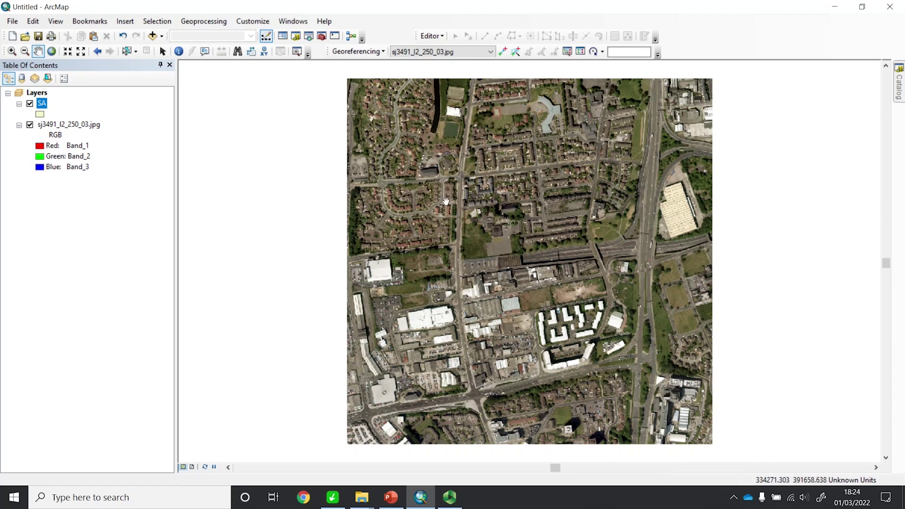
- Start an editing session for the SA layer
{"action": "left_click", "coordinate": [429, 37]}
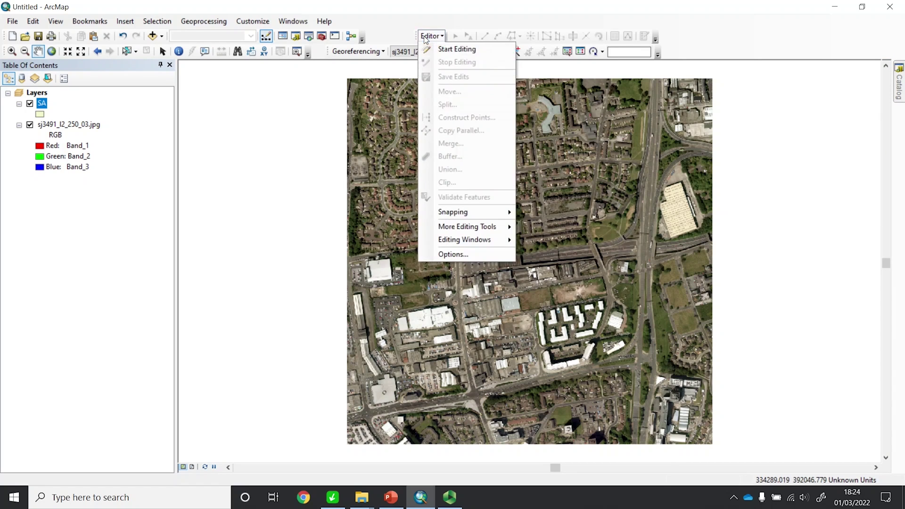
{"action": "left_click", "coordinate": [439, 49]}
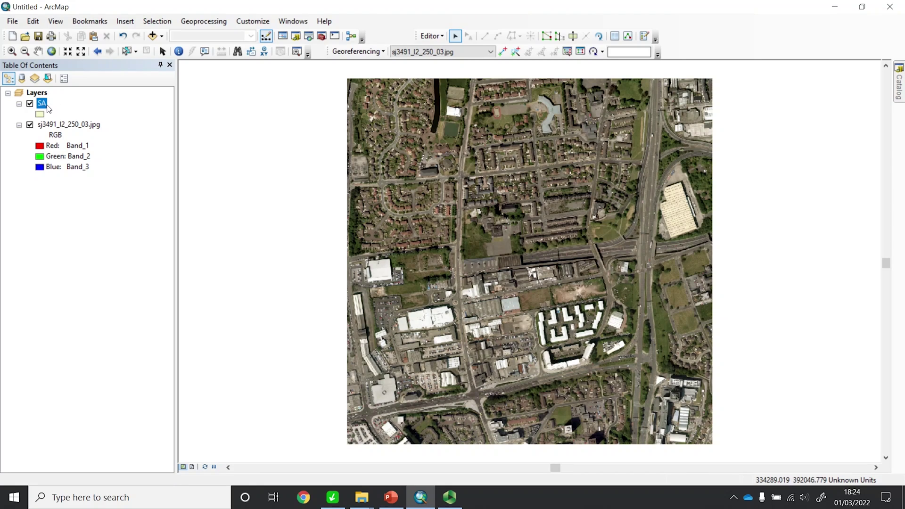
{"action": "left_click", "coordinate": [434, 38]}
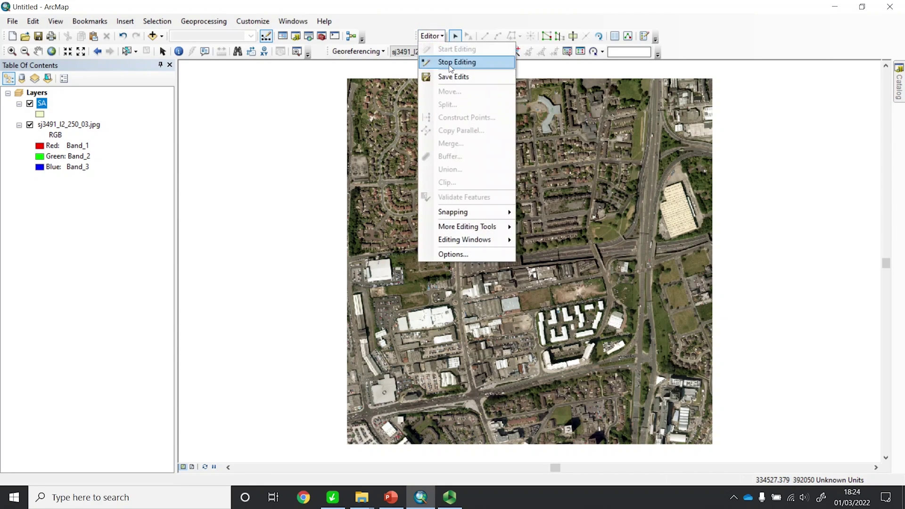
{"action": "left_click", "coordinate": [50, 109]}
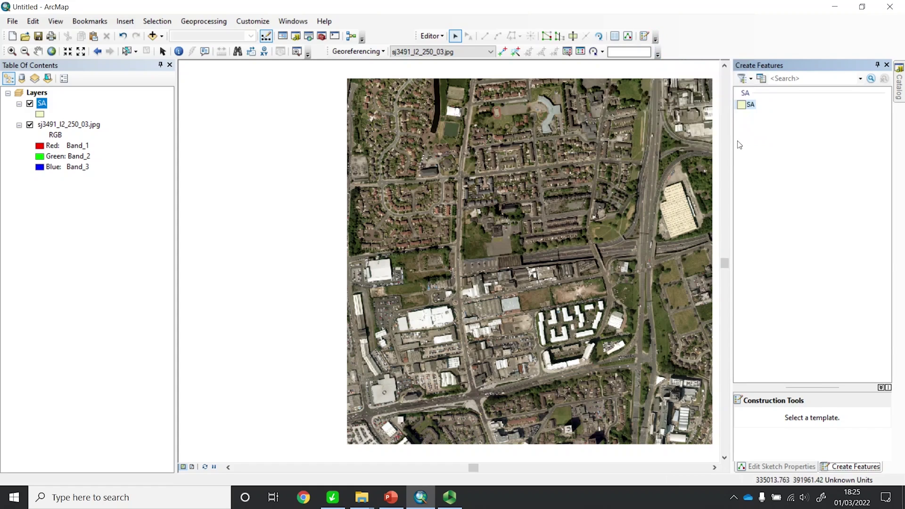
- Draw an irregular, notched study-area polygon in the SA layer over the central part of the aerial image, using the Polygon construction tool
{"action": "left_click", "coordinate": [750, 105]}
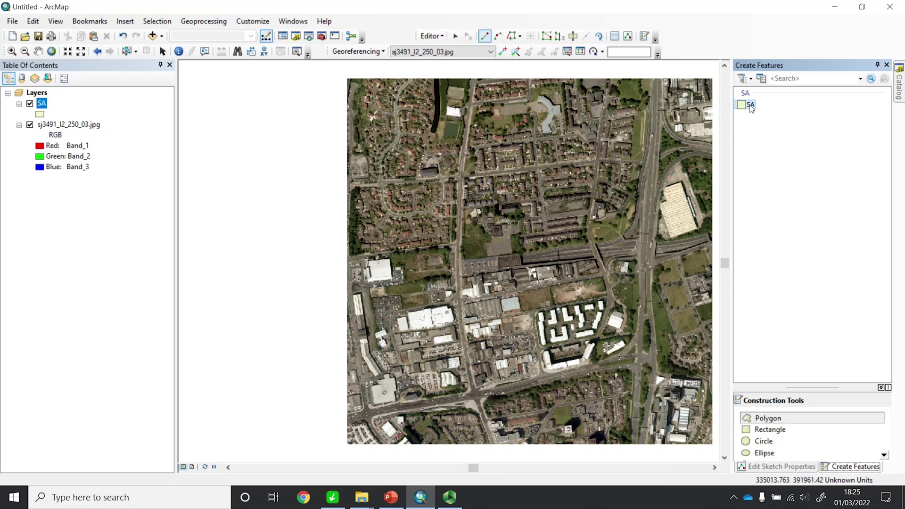
{"action": "left_click", "coordinate": [780, 419]}
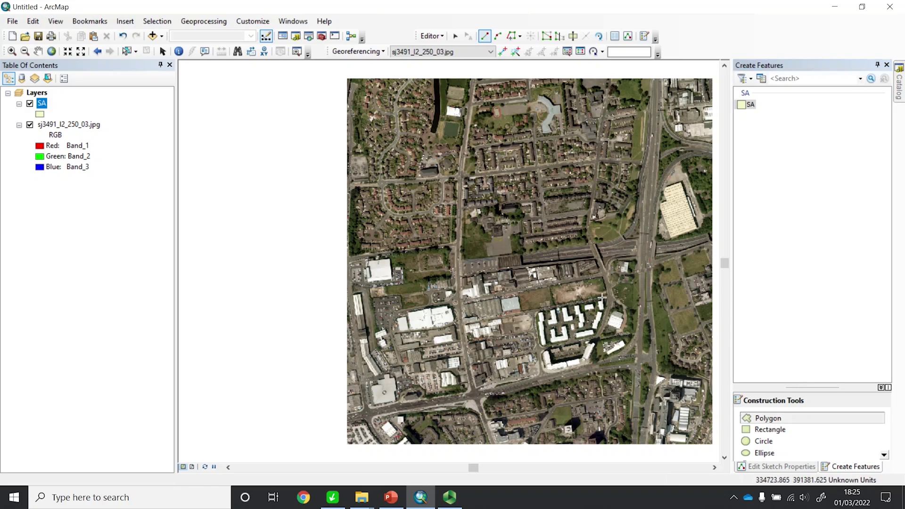
{"action": "left_click", "coordinate": [429, 201]}
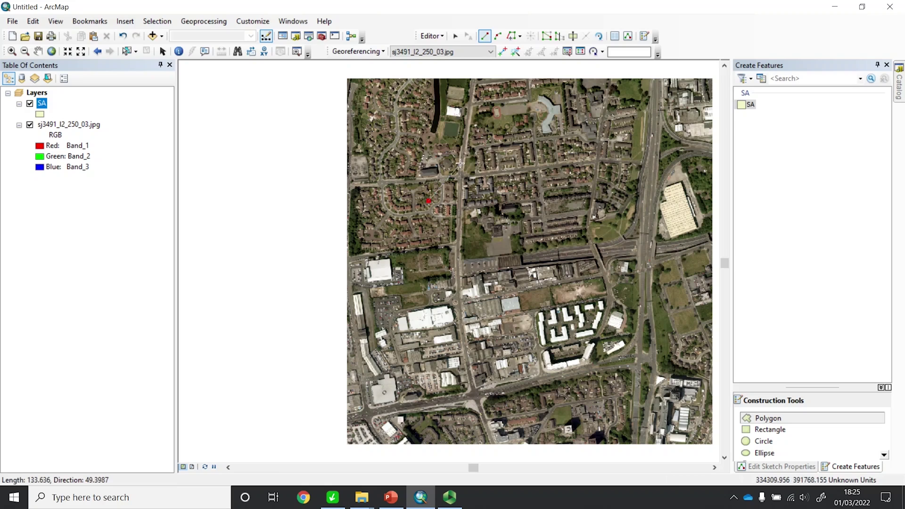
{"action": "left_click", "coordinate": [449, 155]}
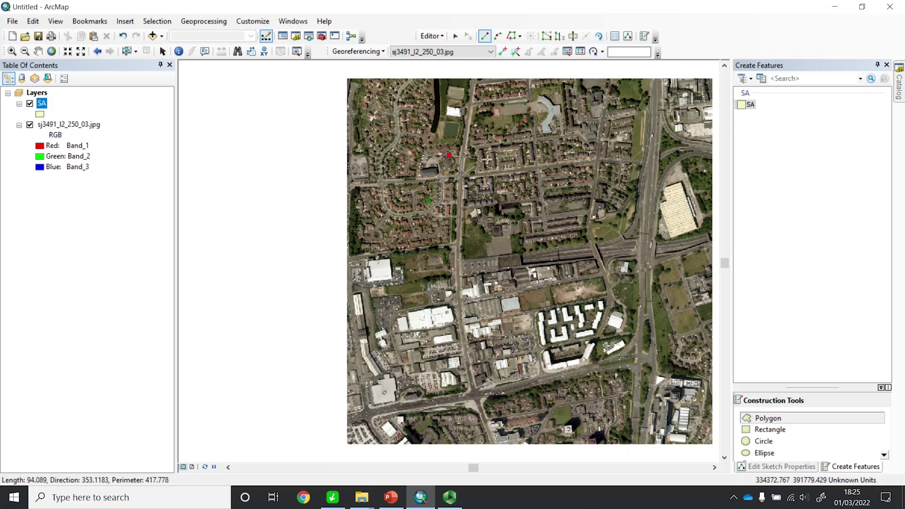
{"action": "left_click", "coordinate": [510, 154]}
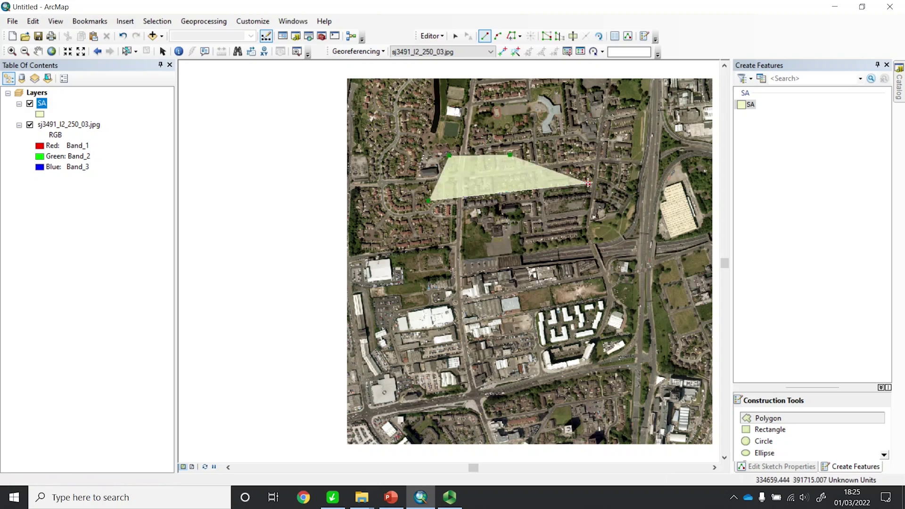
{"action": "left_click", "coordinate": [588, 183]}
{"action": "left_click", "coordinate": [624, 242]}
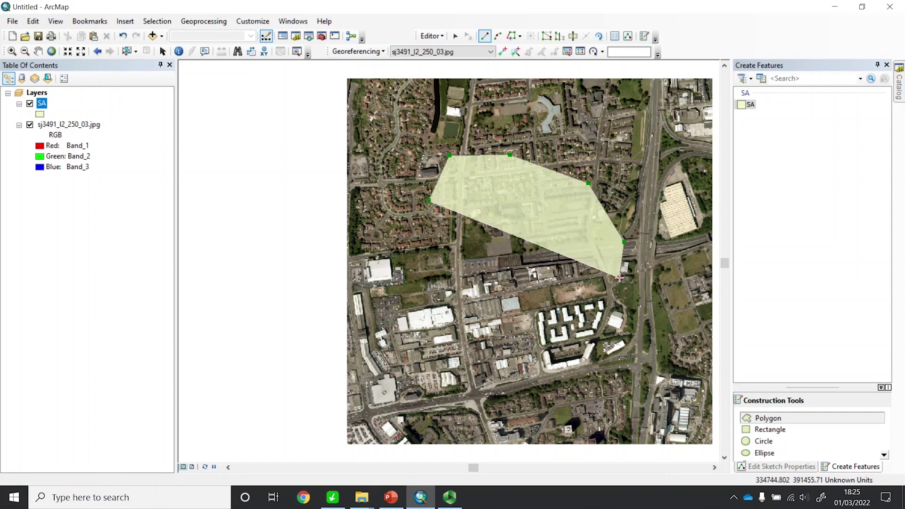
{"action": "left_click", "coordinate": [620, 278]}
{"action": "left_click", "coordinate": [567, 277]}
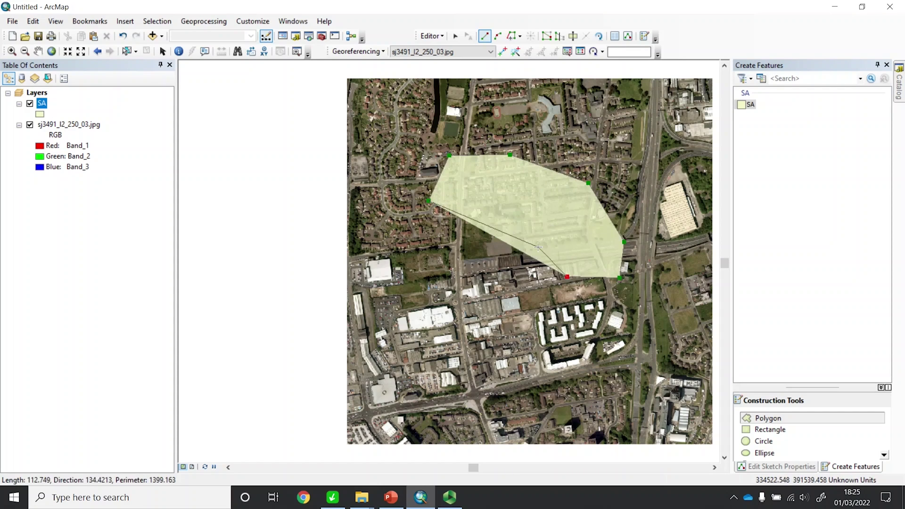
{"action": "left_click", "coordinate": [538, 247]}
{"action": "left_click", "coordinate": [529, 332]}
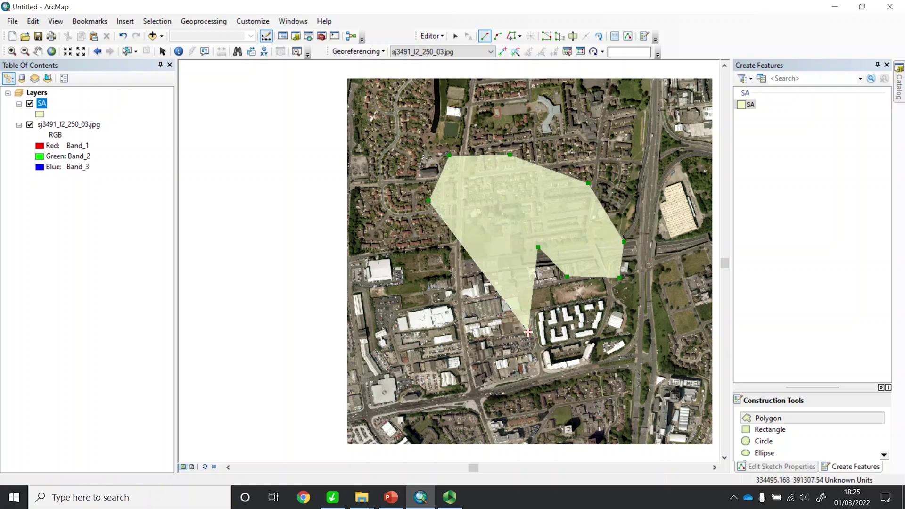
{"action": "left_click", "coordinate": [470, 345]}
{"action": "left_click", "coordinate": [437, 302]}
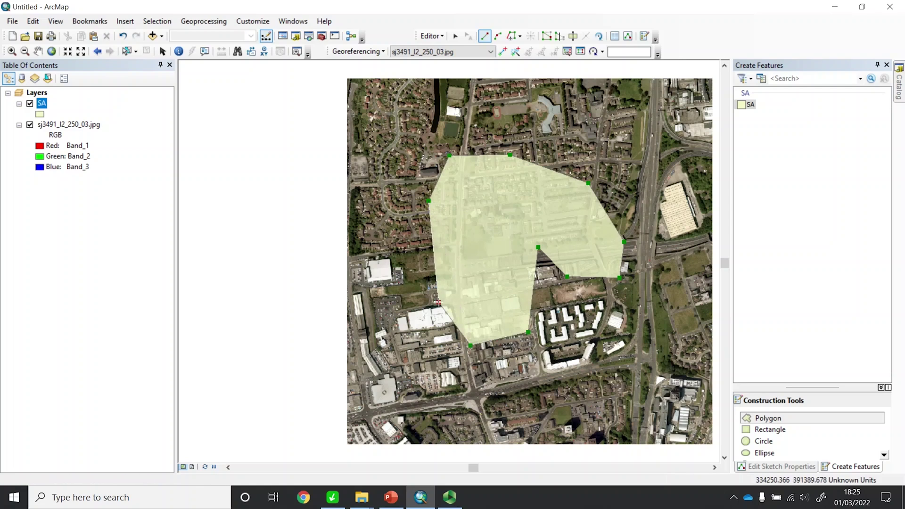
{"action": "double_click", "coordinate": [380, 217]}
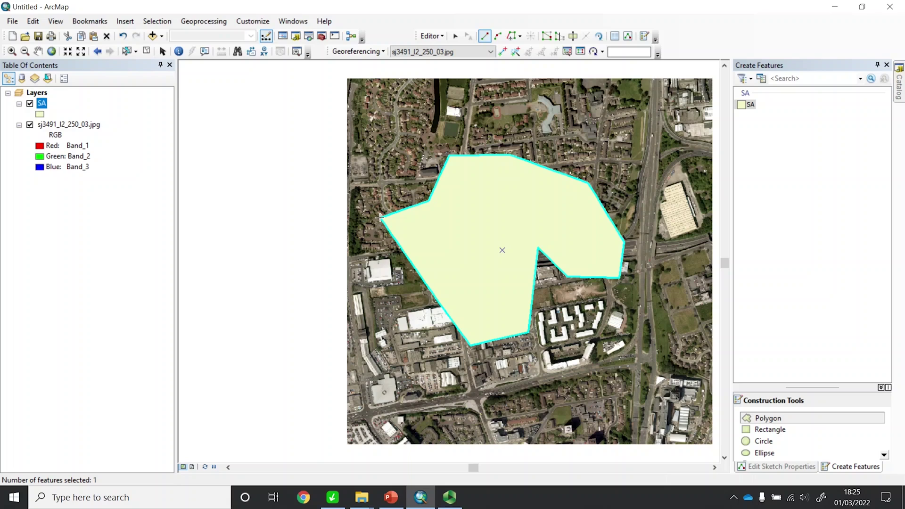
- Save the edits to the SA layer and end the editing session
{"action": "left_click", "coordinate": [436, 39]}
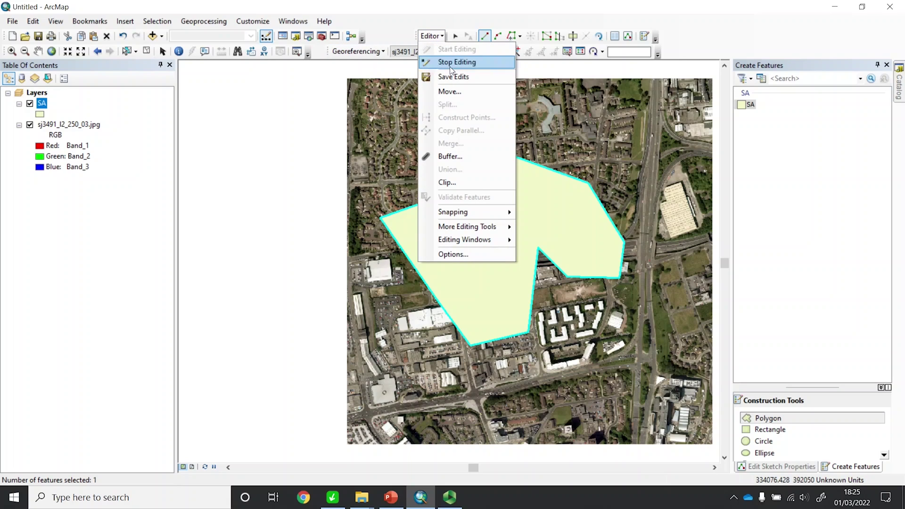
{"action": "left_click", "coordinate": [459, 77]}
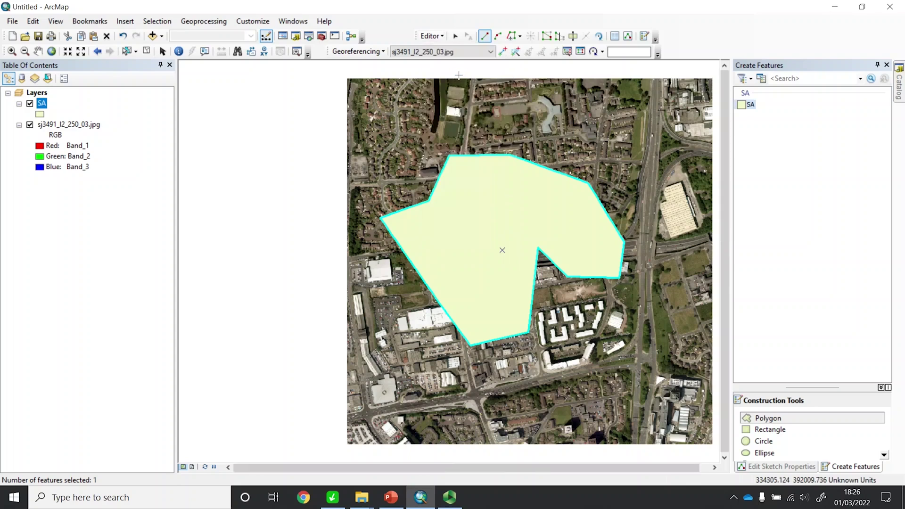
{"action": "left_click", "coordinate": [440, 38]}
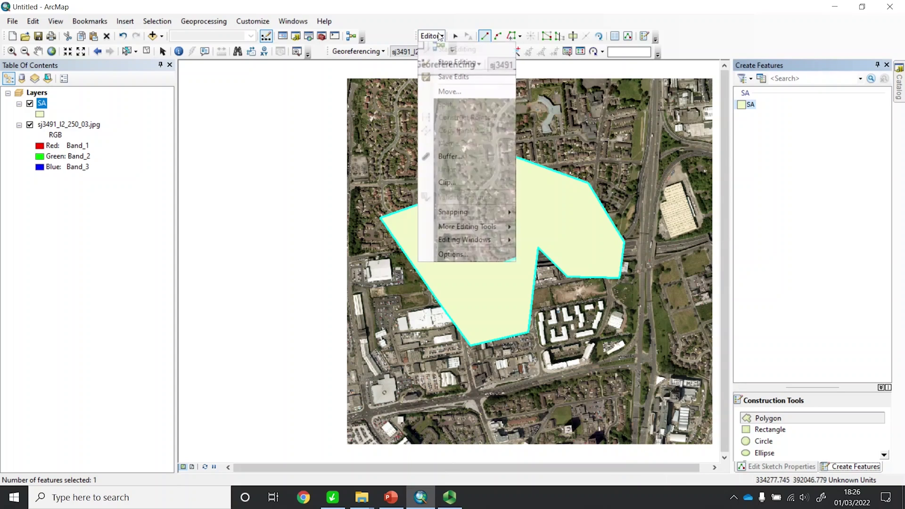
{"action": "left_click", "coordinate": [455, 62]}
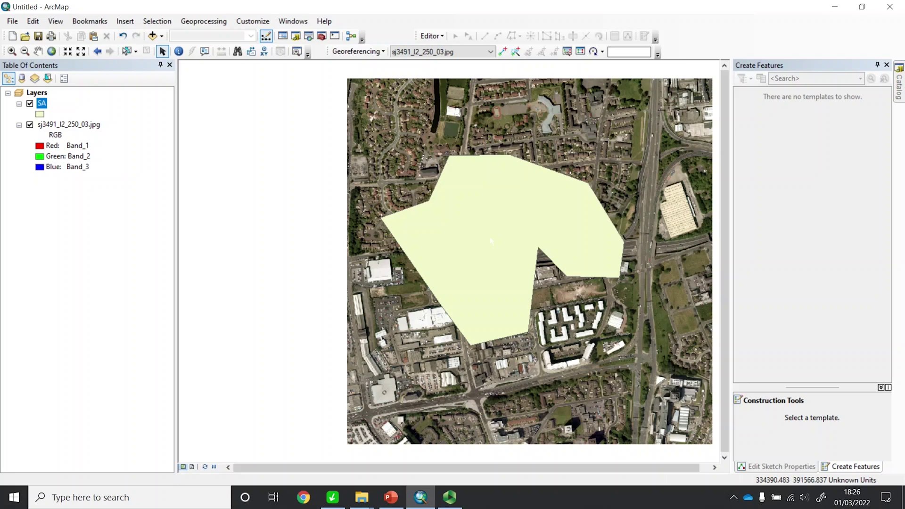
- Open Clip (Data Management) with sj3491_l2_250_03.jpg as the input raster and SA as the output extent
{"action": "left_click", "coordinate": [309, 37]}
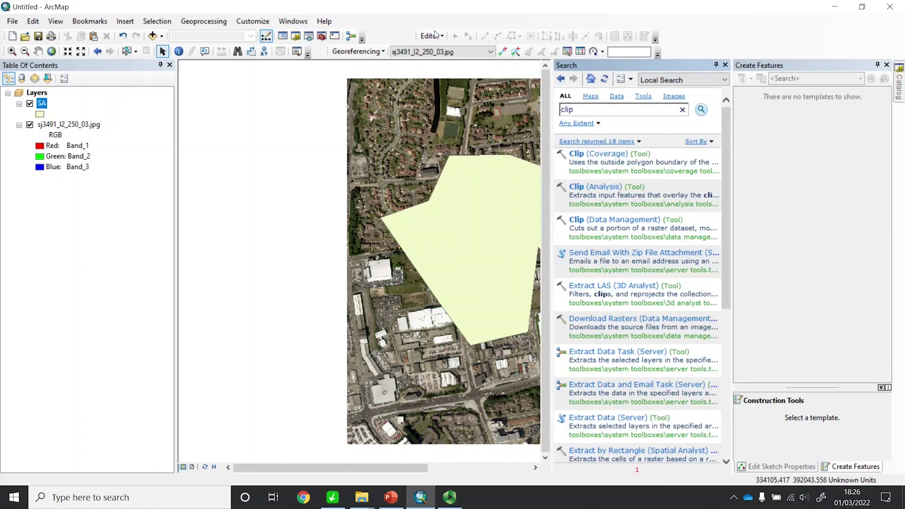
{"action": "left_click", "coordinate": [623, 222]}
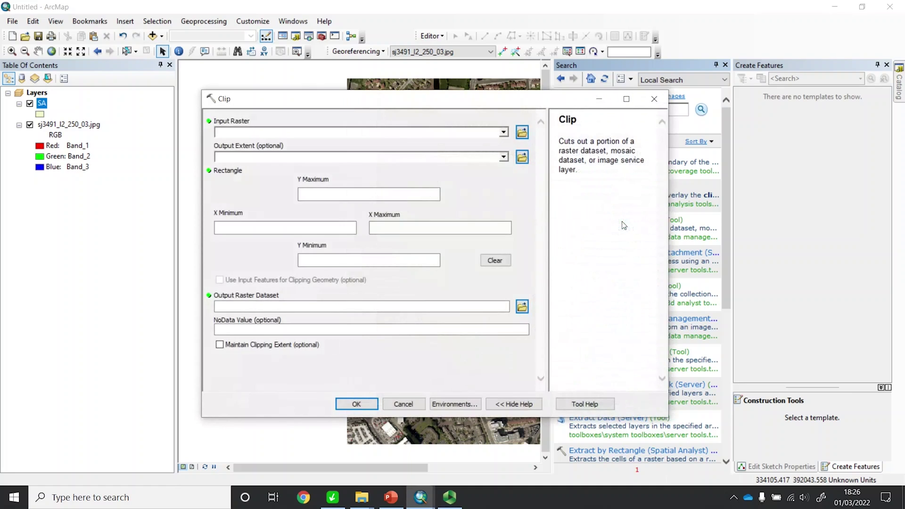
{"action": "left_click", "coordinate": [503, 132]}
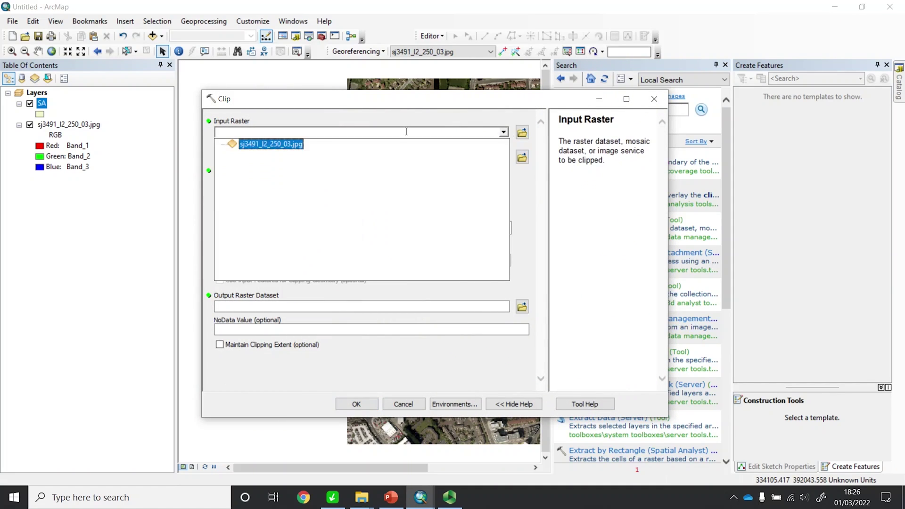
{"action": "left_click", "coordinate": [286, 145]}
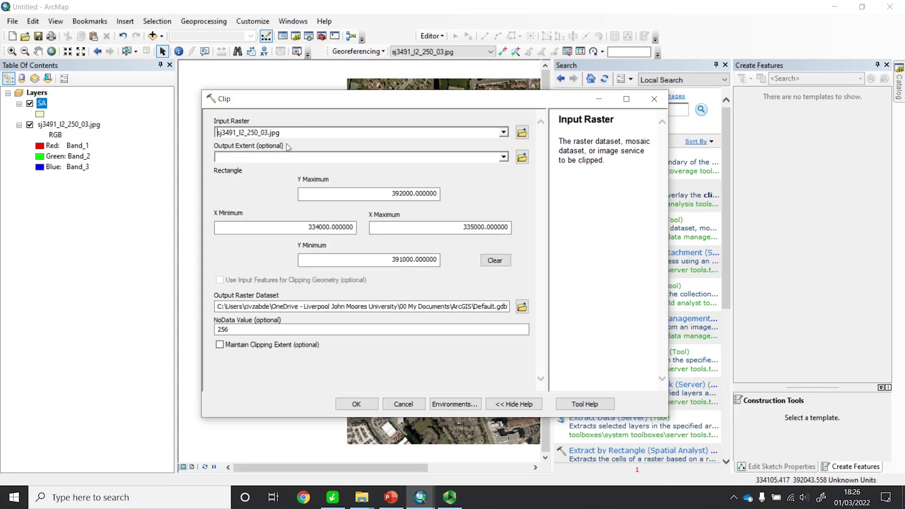
{"action": "left_click", "coordinate": [503, 157]}
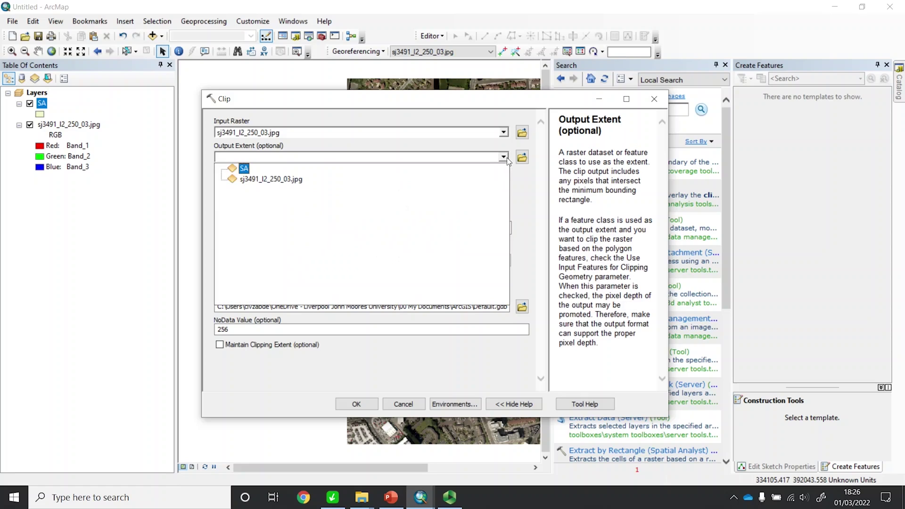
{"action": "left_click", "coordinate": [244, 169]}
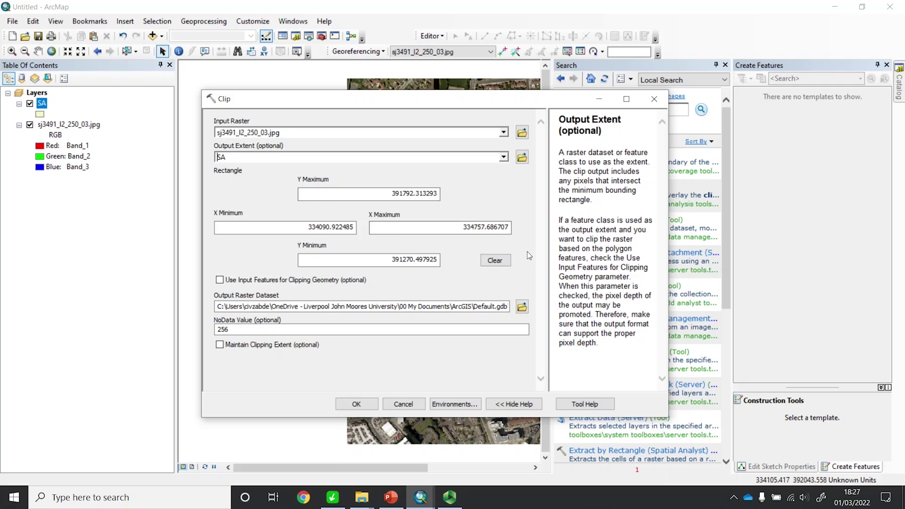
- Enable Use Input Features for Clipping Geometry, allow the ActiveX interaction, and run the clip with the default output dataset and NoData value
{"action": "left_click", "coordinate": [495, 261]}
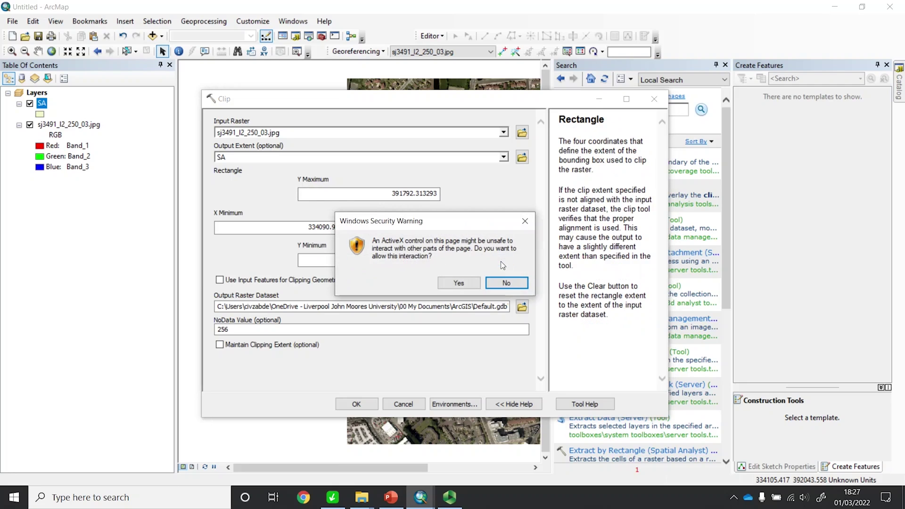
{"action": "left_click", "coordinate": [461, 283]}
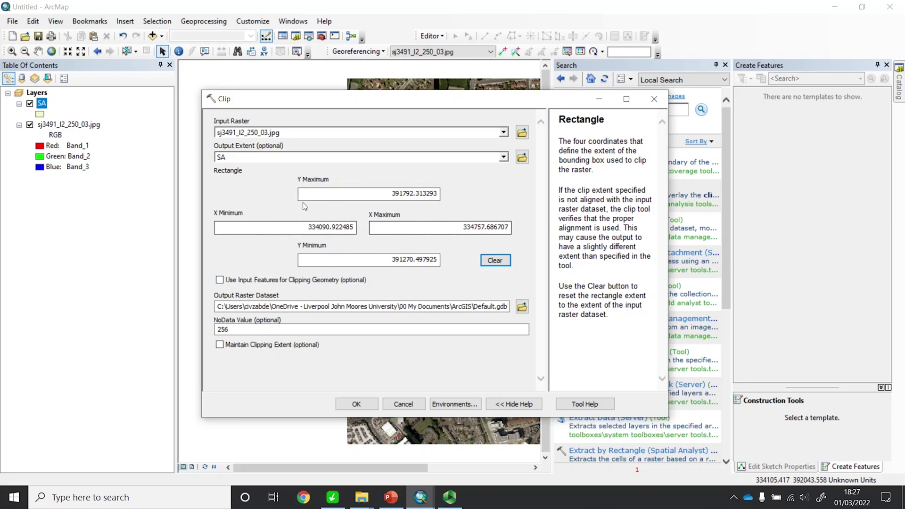
{"action": "left_click", "coordinate": [220, 280]}
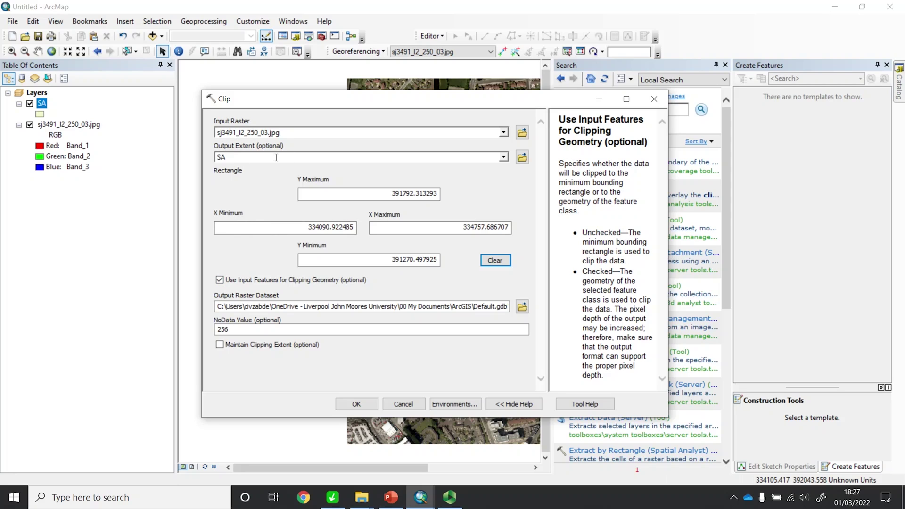
{"action": "left_click", "coordinate": [230, 163]}
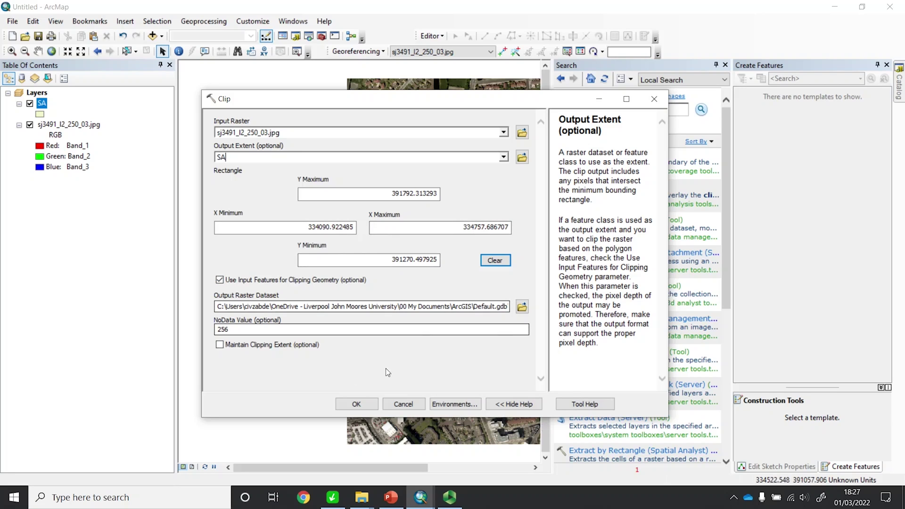
{"action": "left_click", "coordinate": [362, 398]}
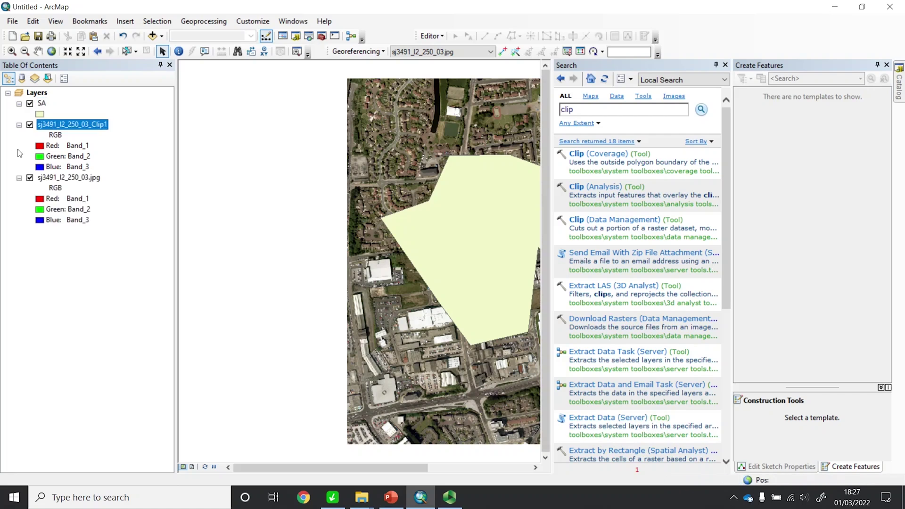
- Display only the clipped raster by hiding the SA layer and the original aerial raster, and close the search and editing panes
{"action": "left_click", "coordinate": [30, 104]}
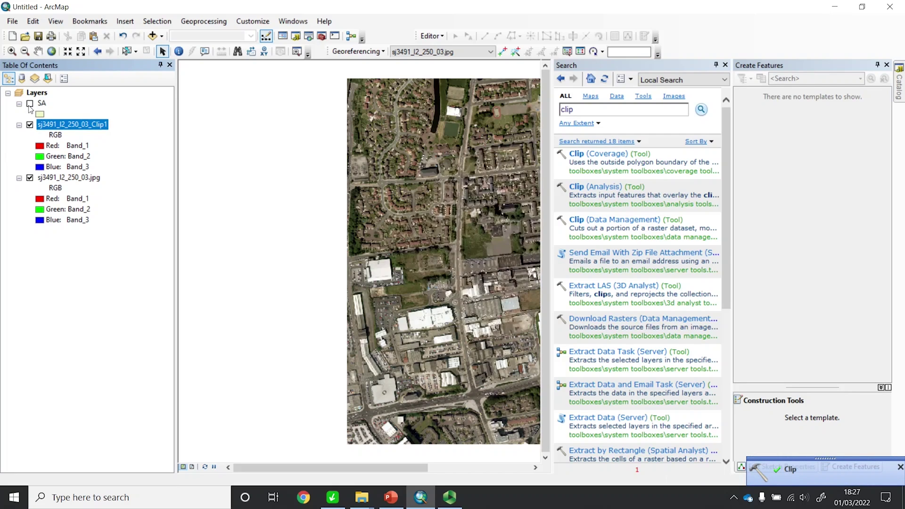
{"action": "left_click", "coordinate": [725, 65]}
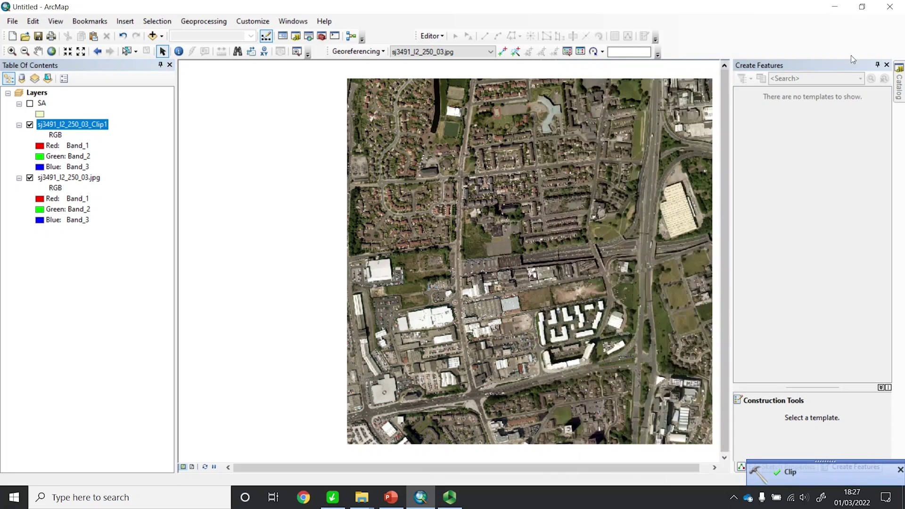
{"action": "left_click", "coordinate": [886, 65]}
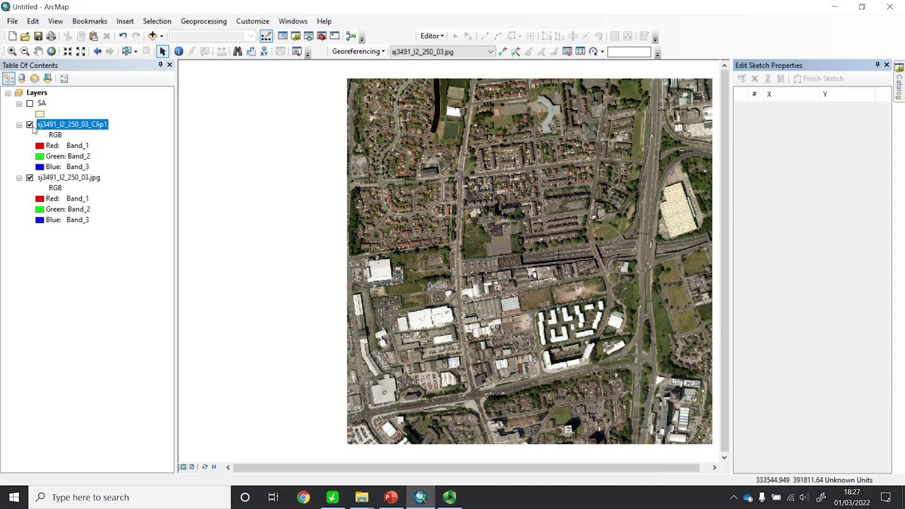
{"action": "left_click", "coordinate": [30, 178]}
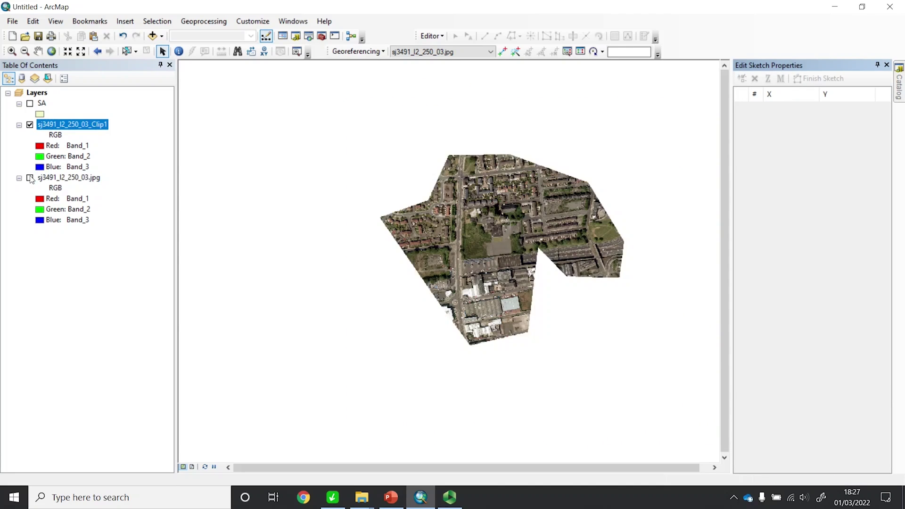
{"action": "left_click", "coordinate": [887, 64]}
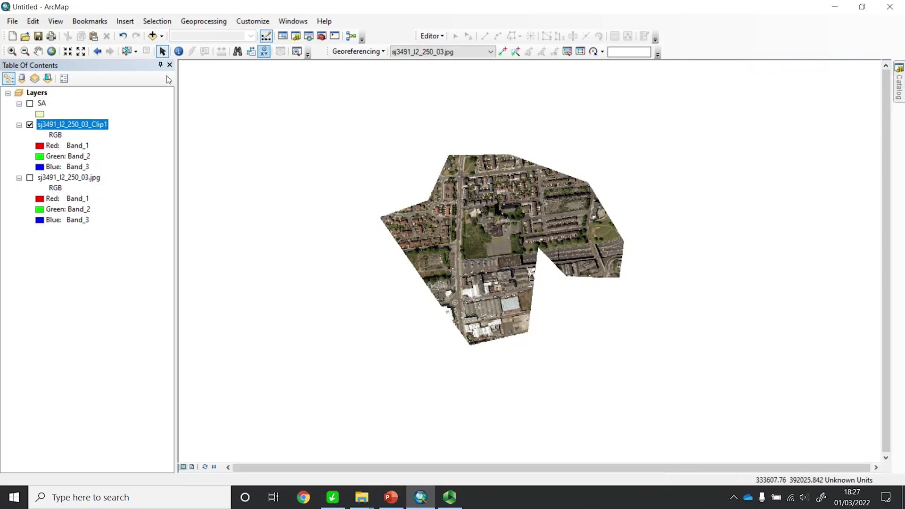
{"action": "left_click", "coordinate": [30, 105]}
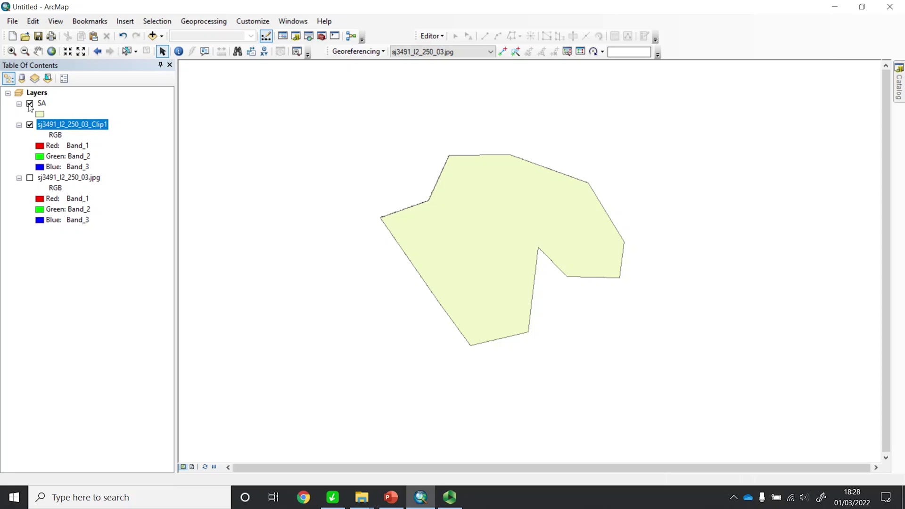
{"action": "left_click", "coordinate": [30, 105]}
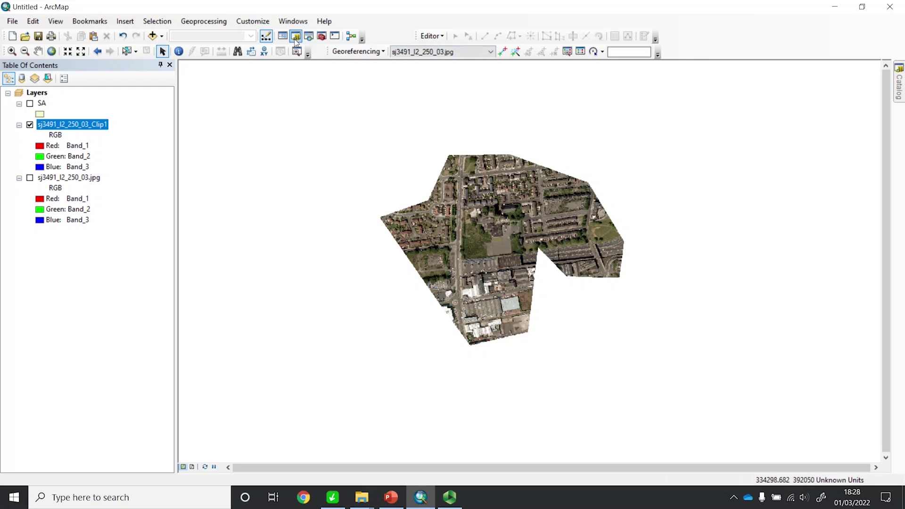
{"action": "left_click", "coordinate": [309, 38]}
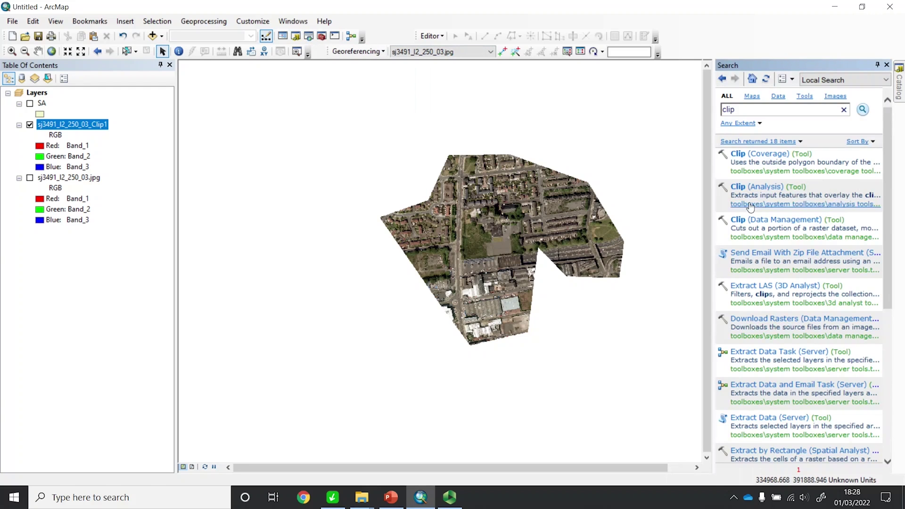
{"action": "left_click", "coordinate": [748, 216]}
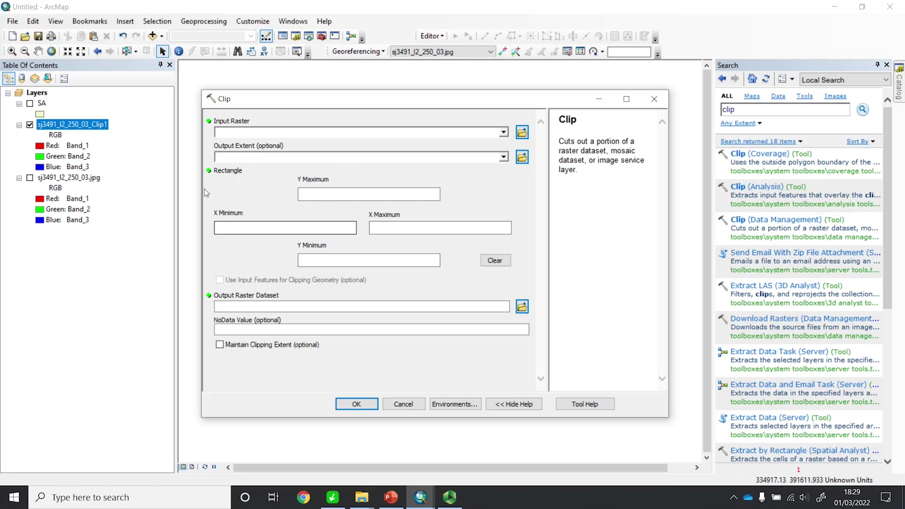
{"action": "left_click", "coordinate": [504, 157]}
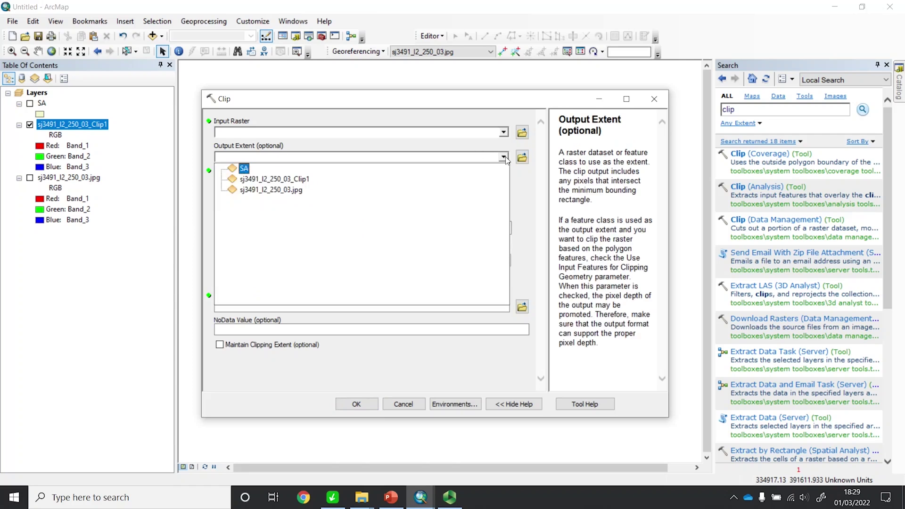
{"action": "left_click", "coordinate": [262, 169]}
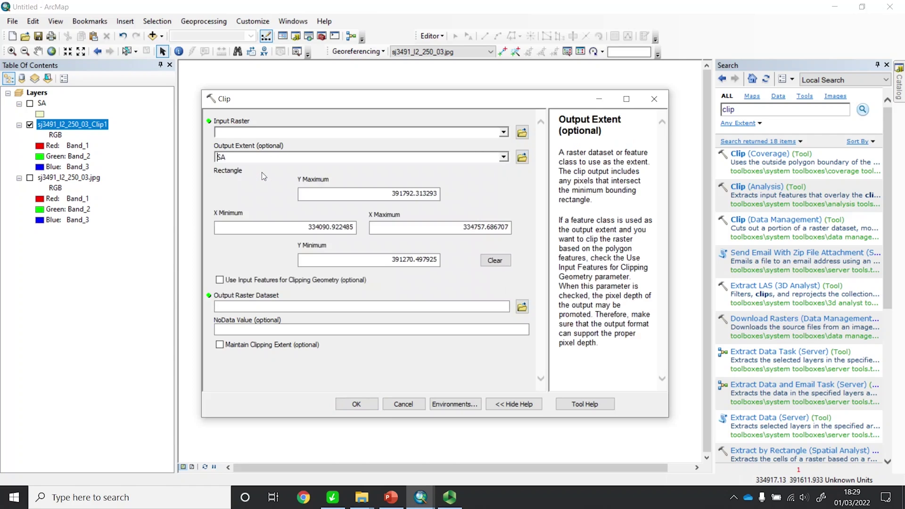
{"action": "left_click", "coordinate": [220, 281]}
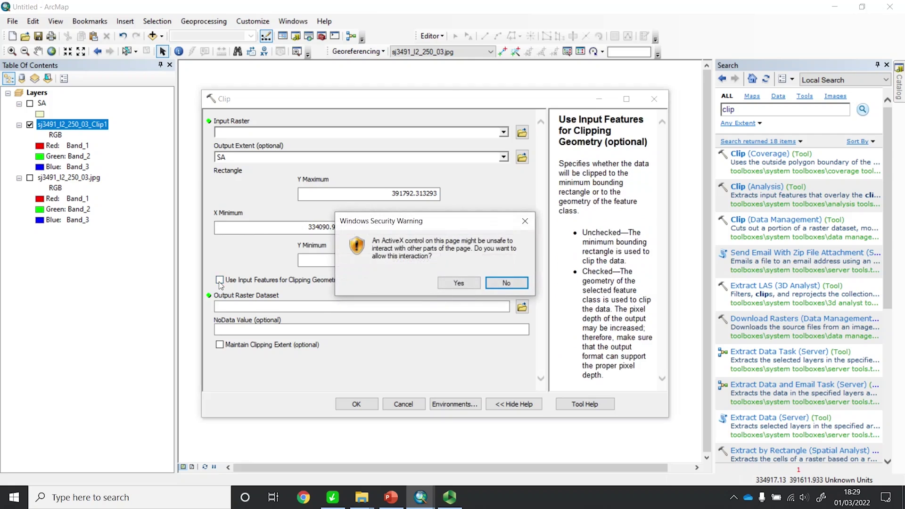
{"action": "left_click", "coordinate": [506, 284]}
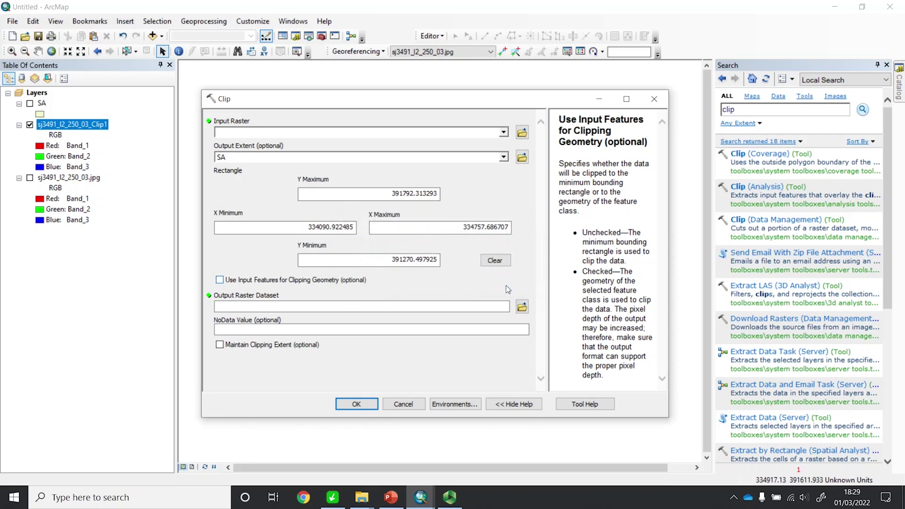
{"action": "key", "text": "Escape"}
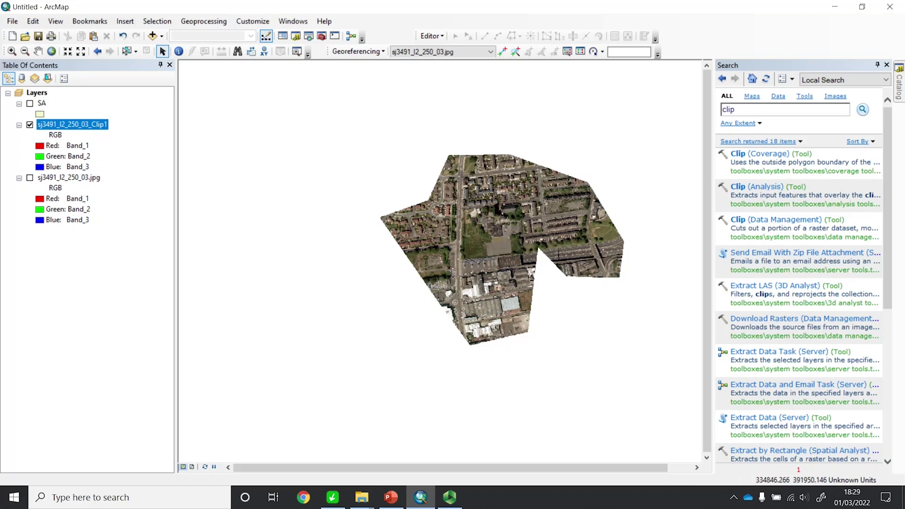